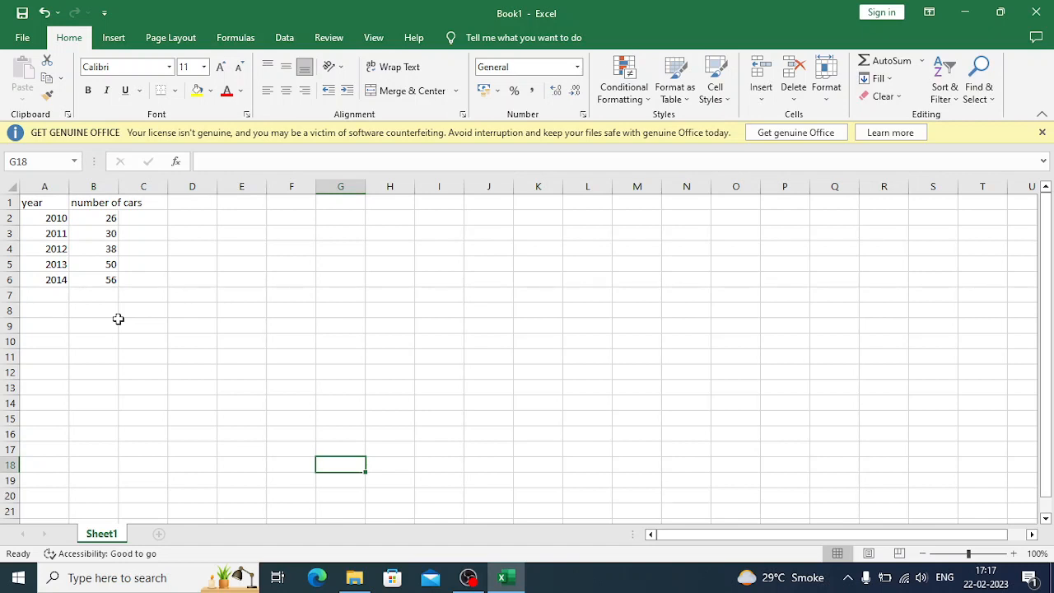
Insert an empty Scatter with Straight Lines chart on the sheet.
click(114, 39)
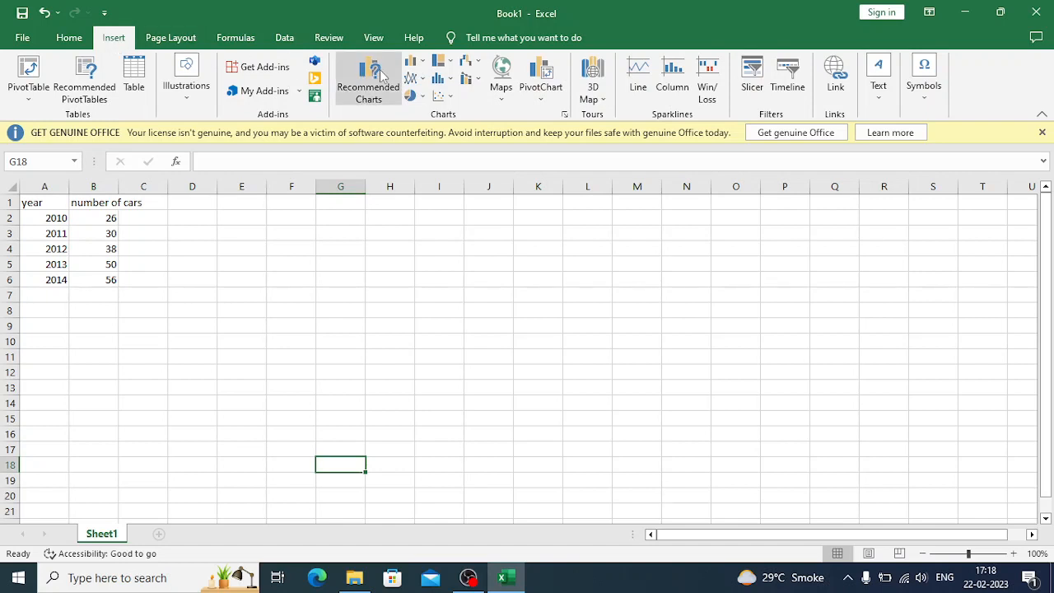
click(565, 116)
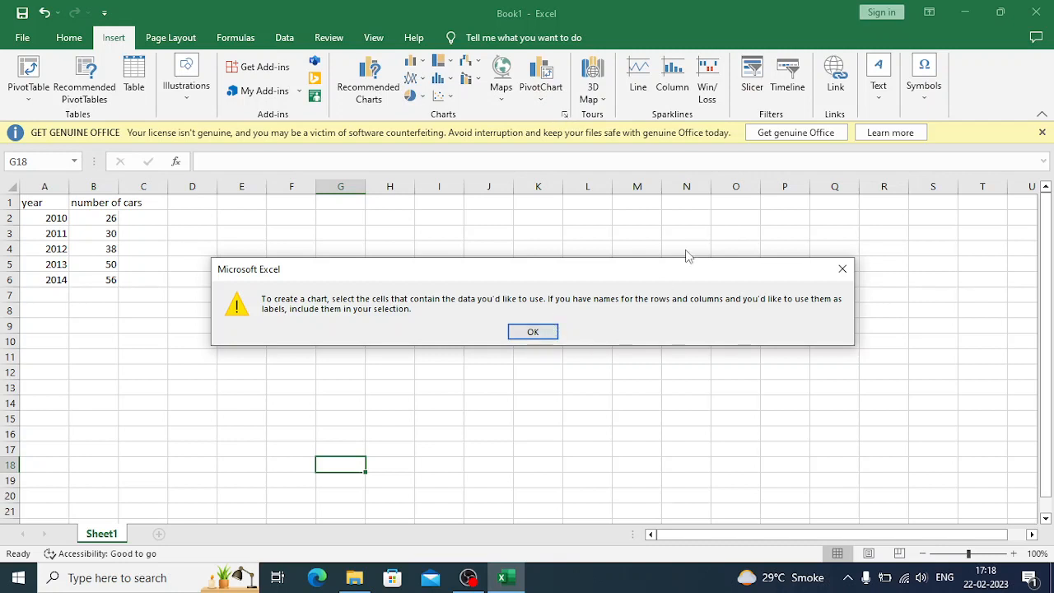
click(843, 269)
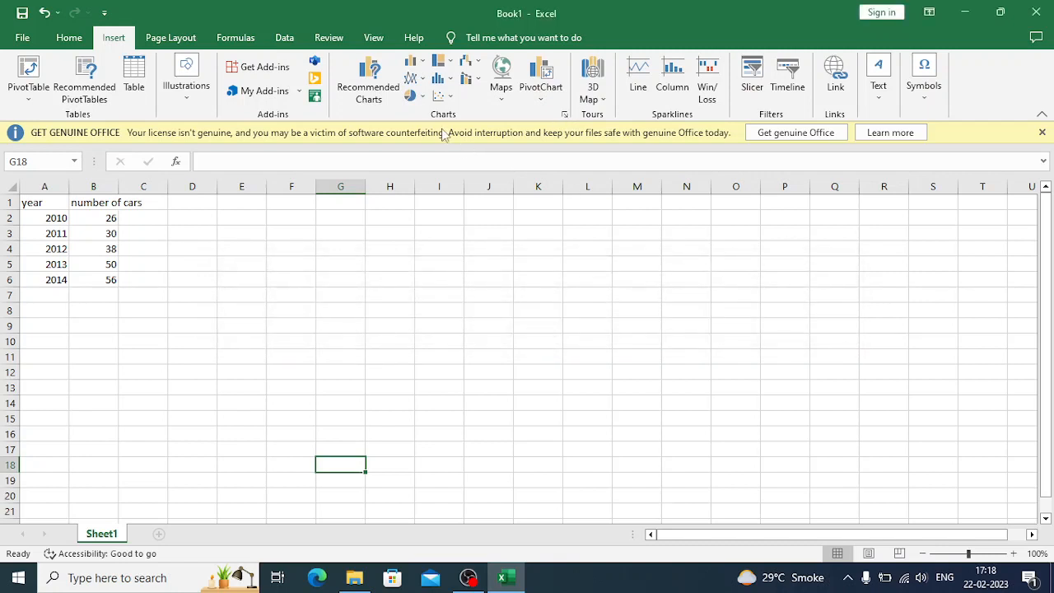
click(449, 97)
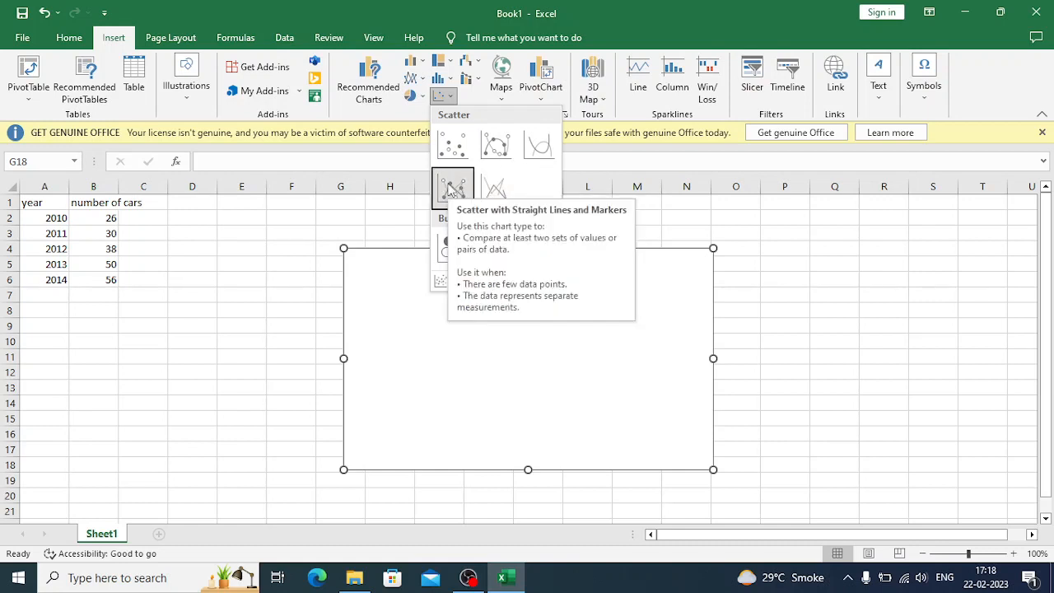
click(496, 191)
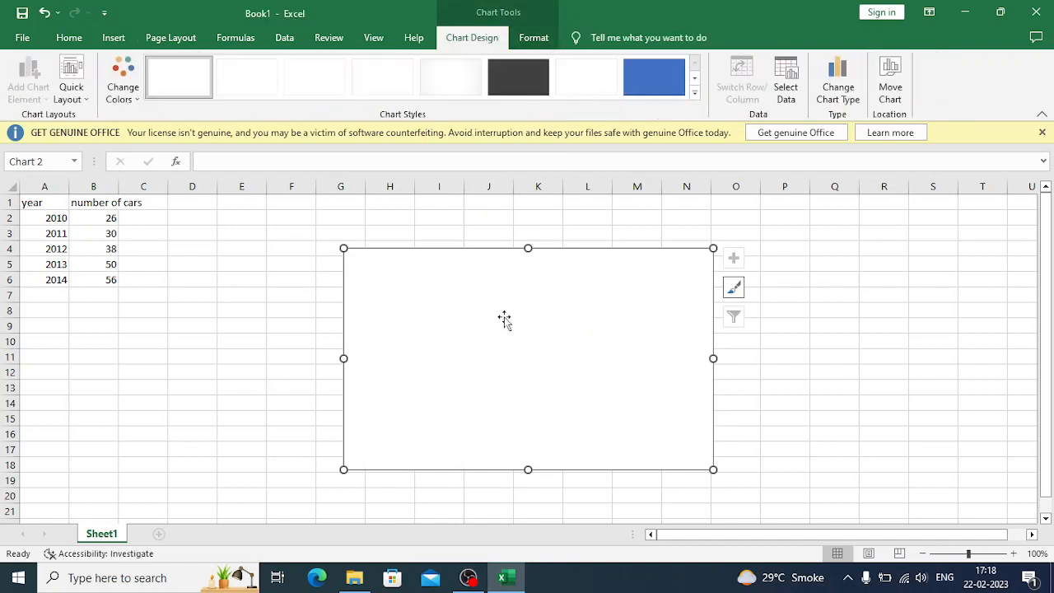
Add a data series to the empty chart, taking its name from B1 and its X value from A6.
click(787, 94)
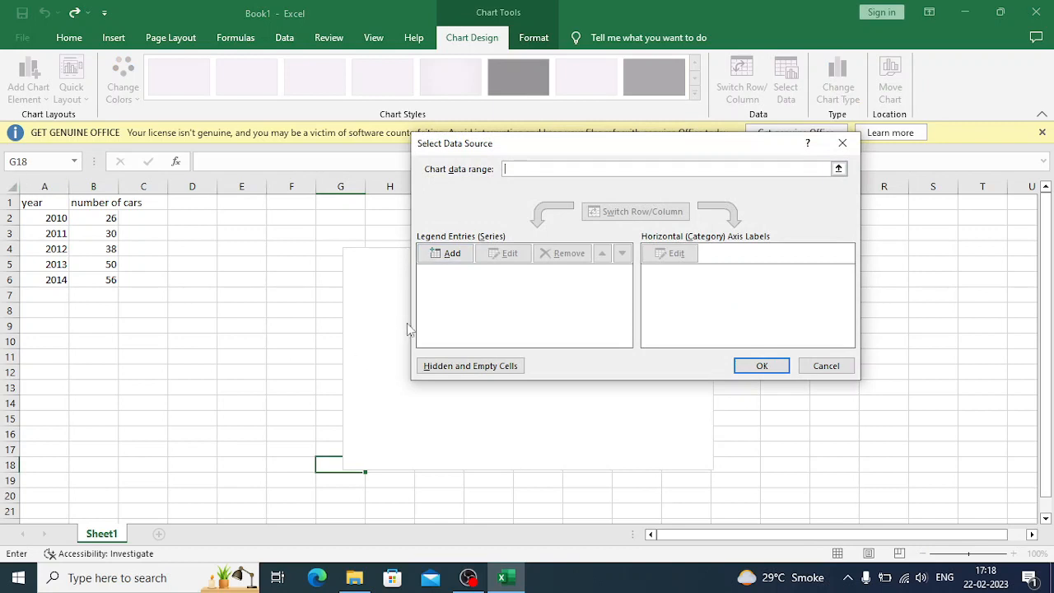
click(453, 255)
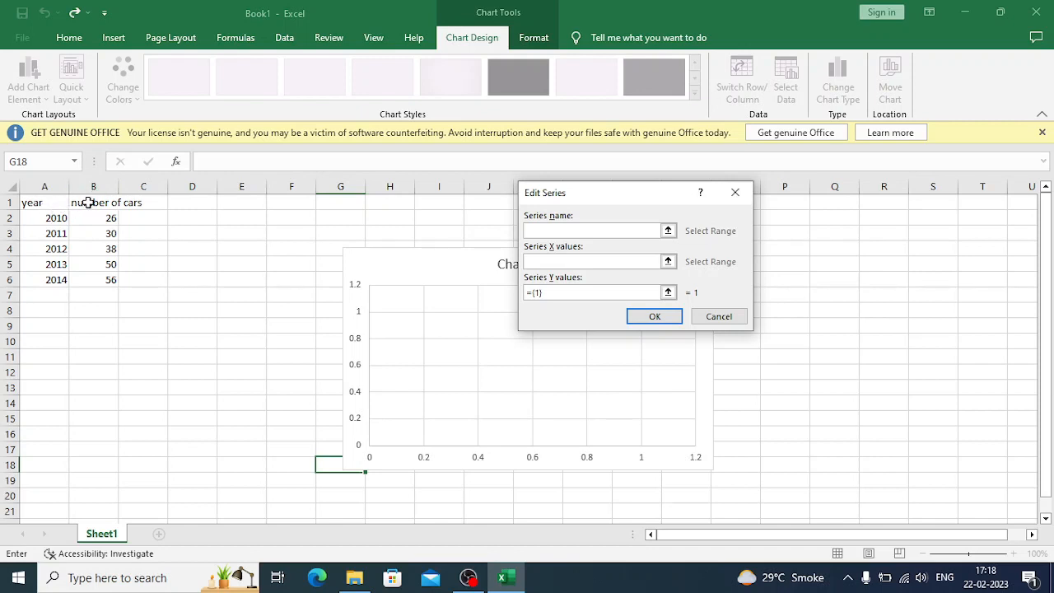
click(88, 202)
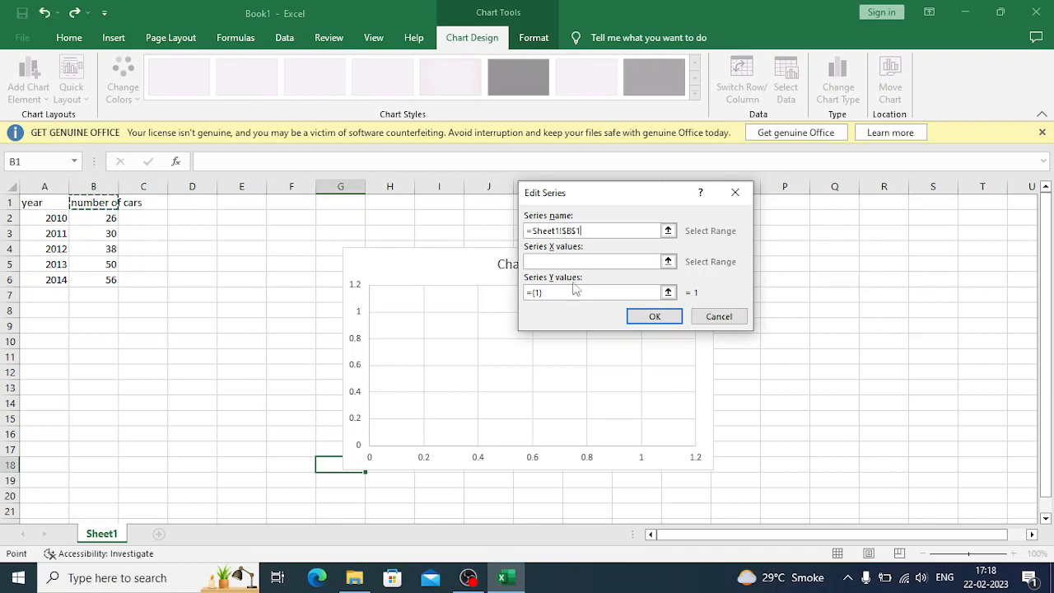
click(668, 261)
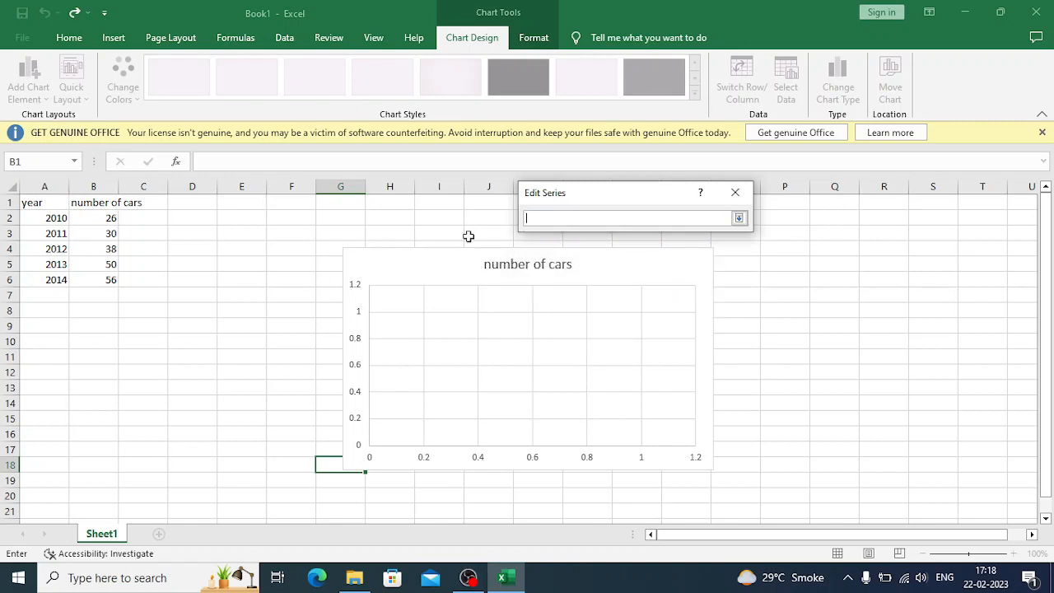
drag(49, 217, 51, 284)
click(51, 280)
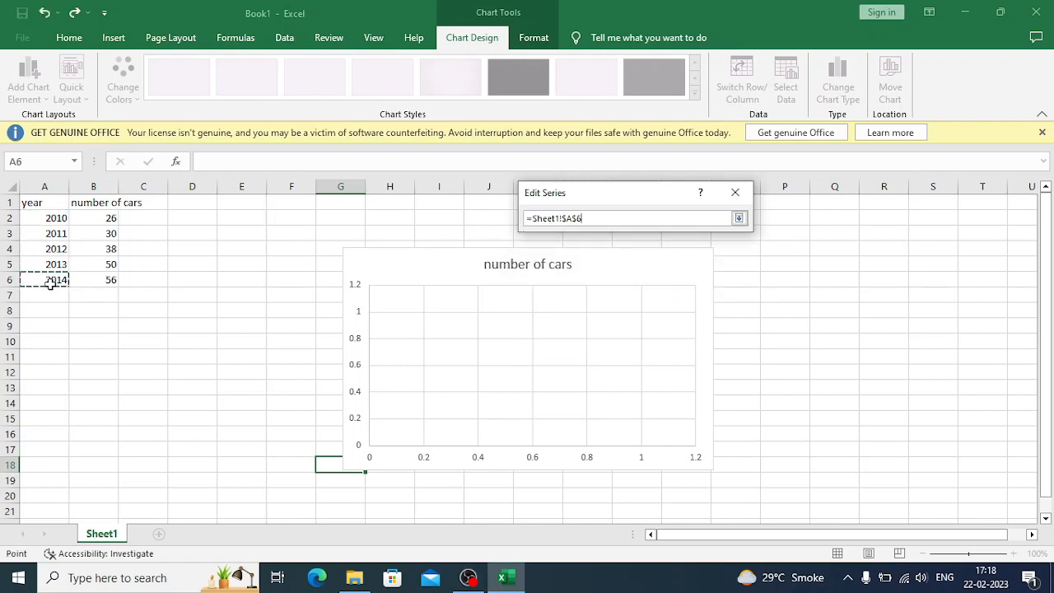
click(741, 218)
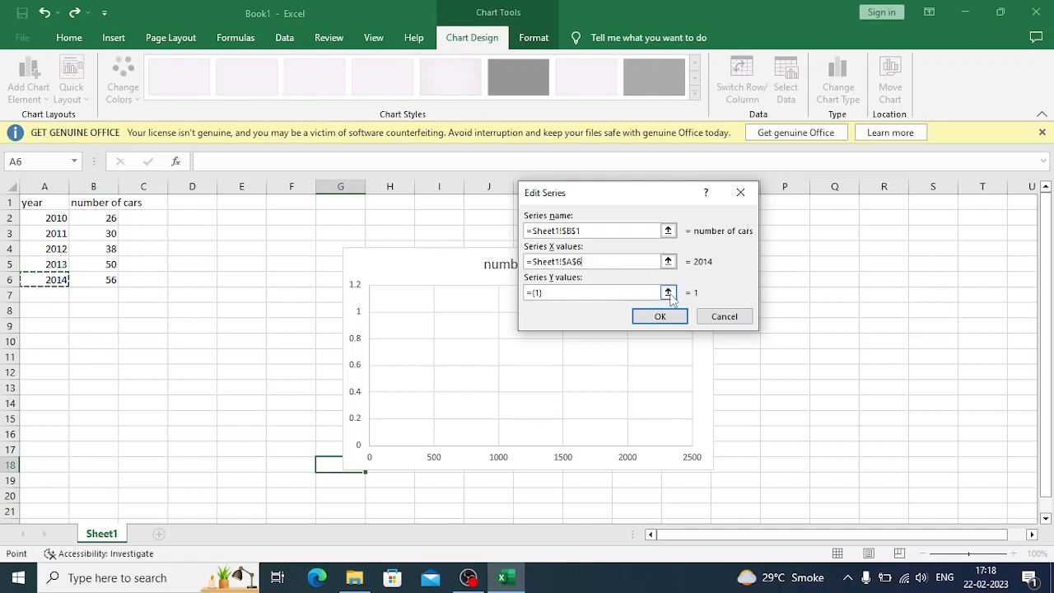
Set the new series' Y value to cell B6 and accept the chart's data source.
click(668, 293)
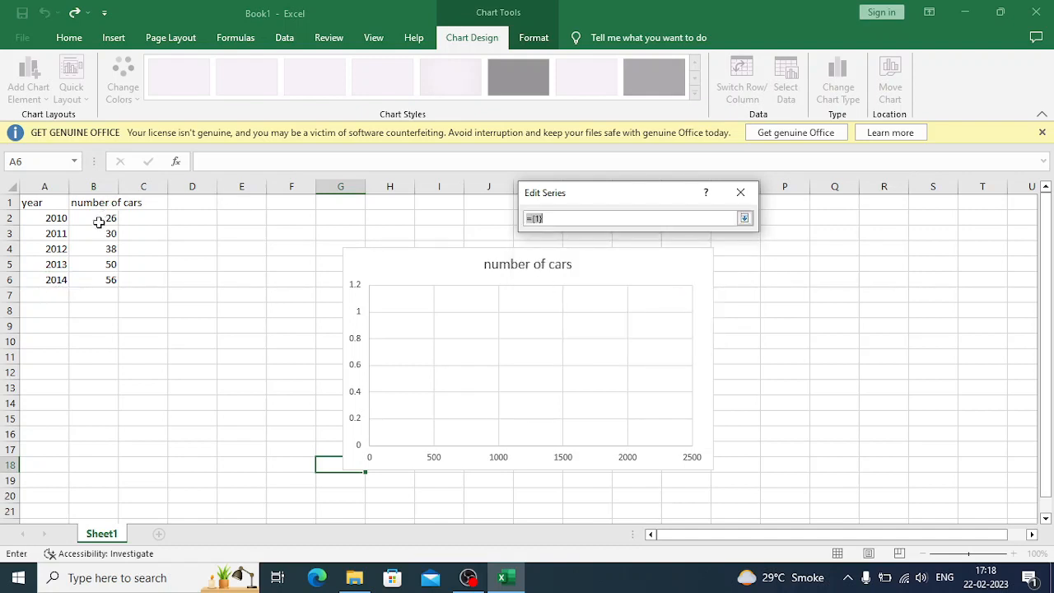
drag(98, 218, 108, 278)
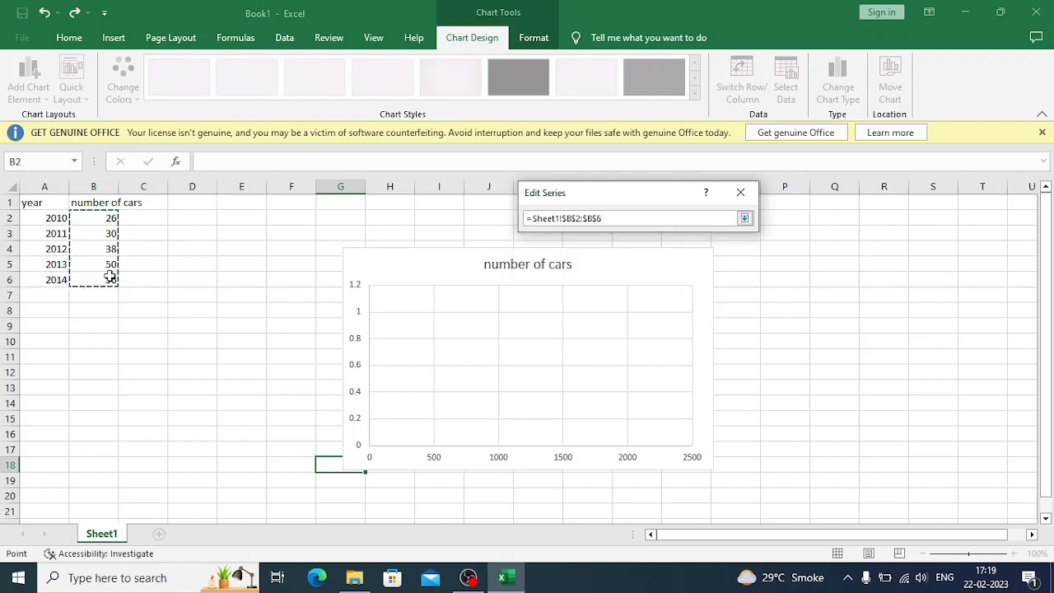
click(109, 276)
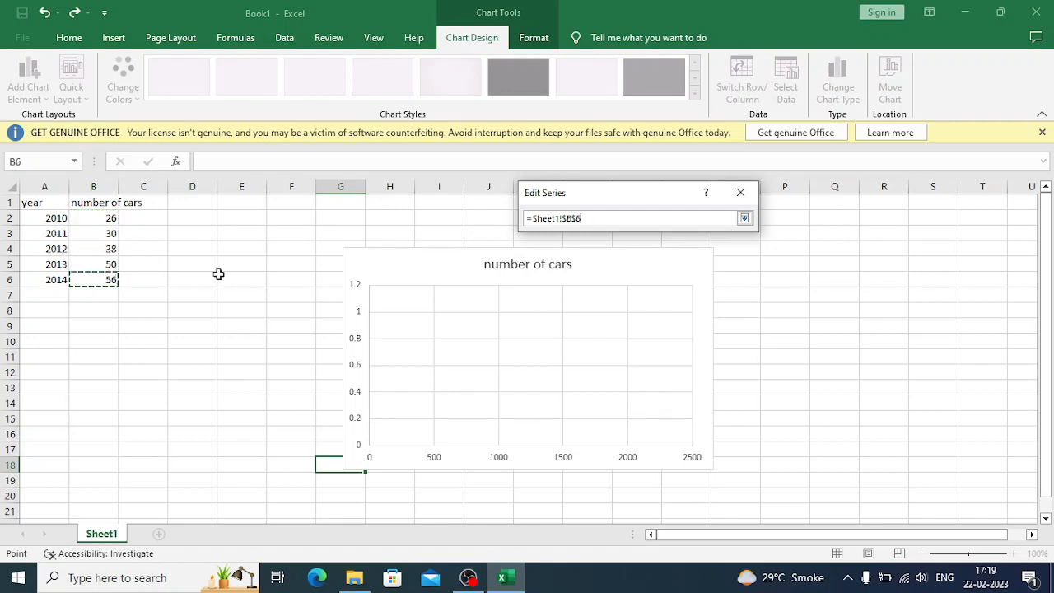
click(744, 218)
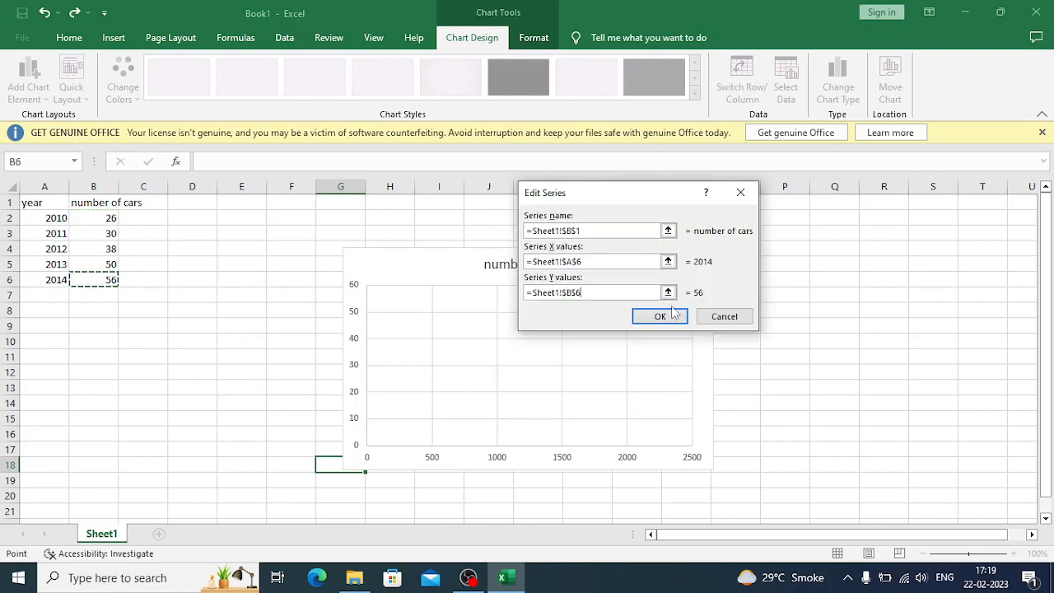
click(661, 318)
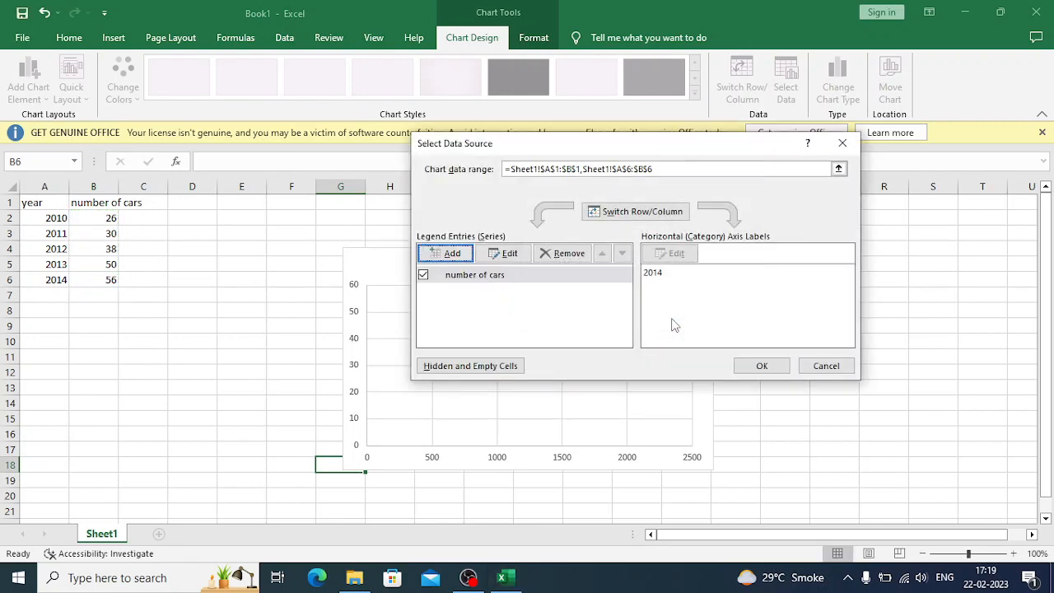
click(762, 368)
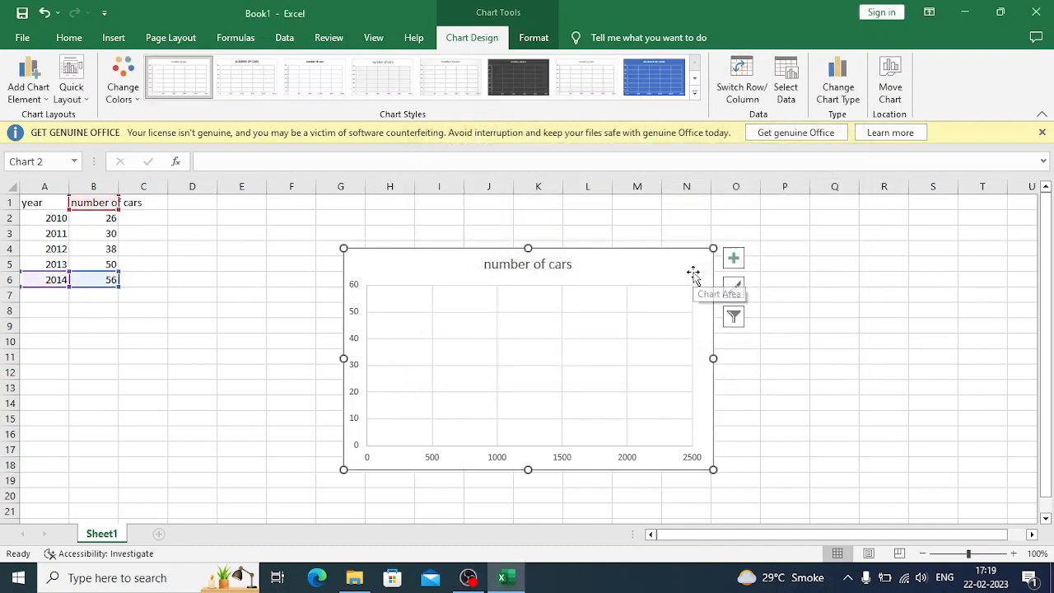
Replace the chart with a Scatter with Straight Lines and Markers chart built from A1:B6.
key(Delete)
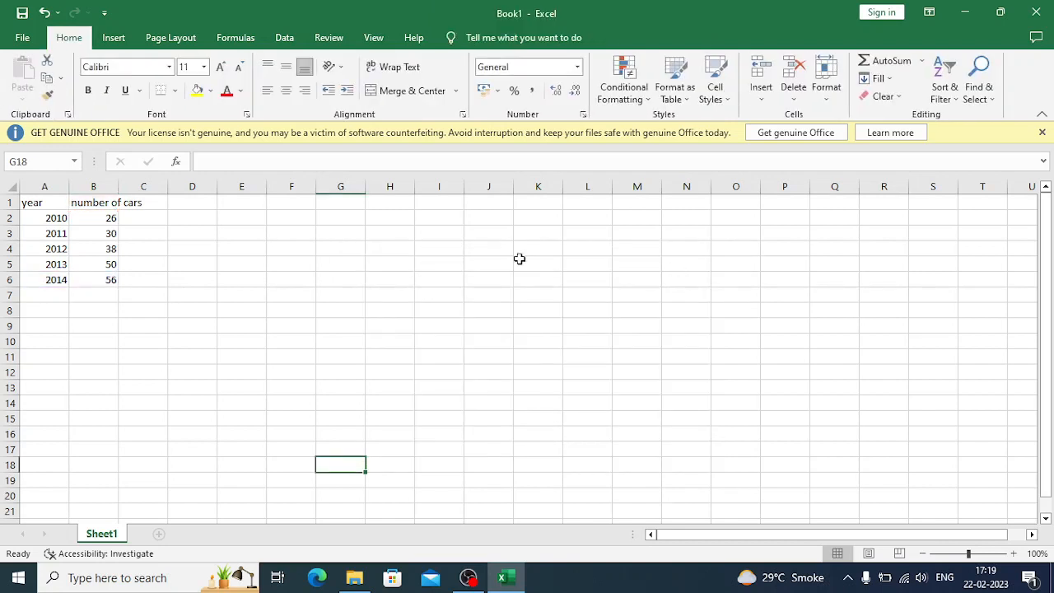
drag(52, 203, 98, 282)
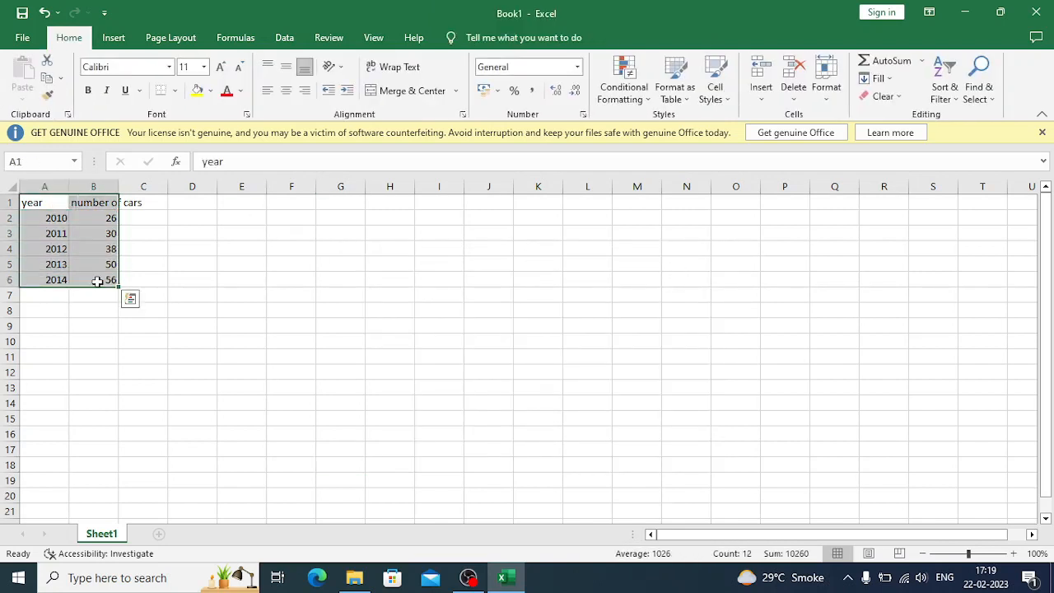
click(113, 38)
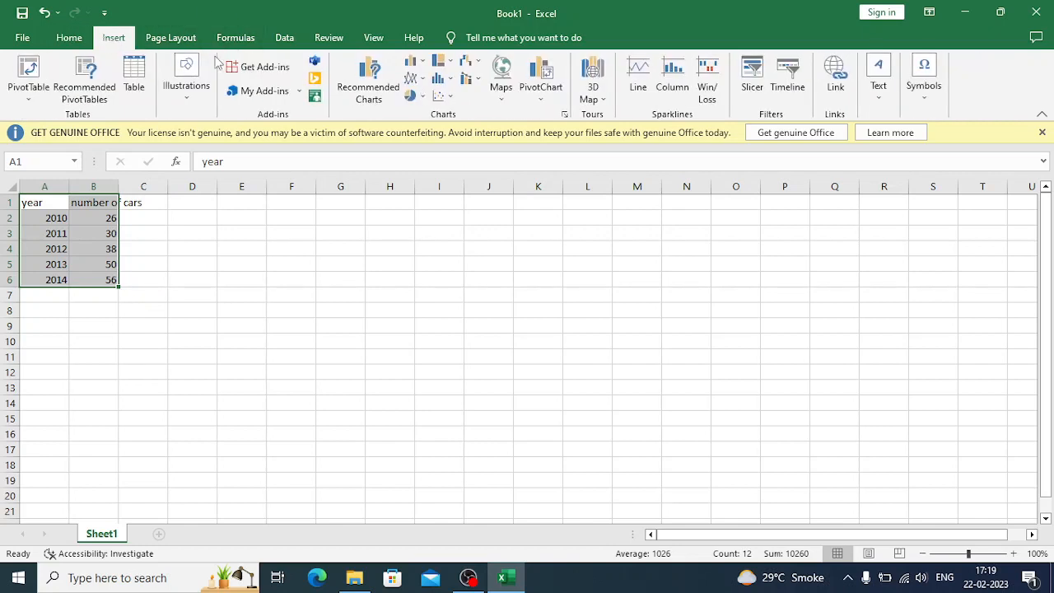
click(442, 96)
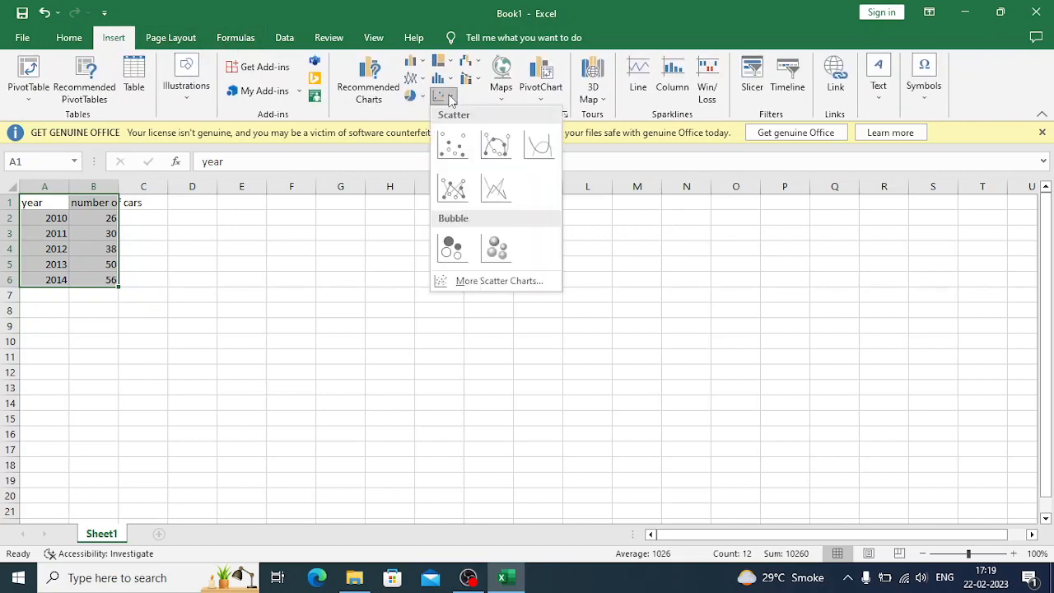
click(451, 191)
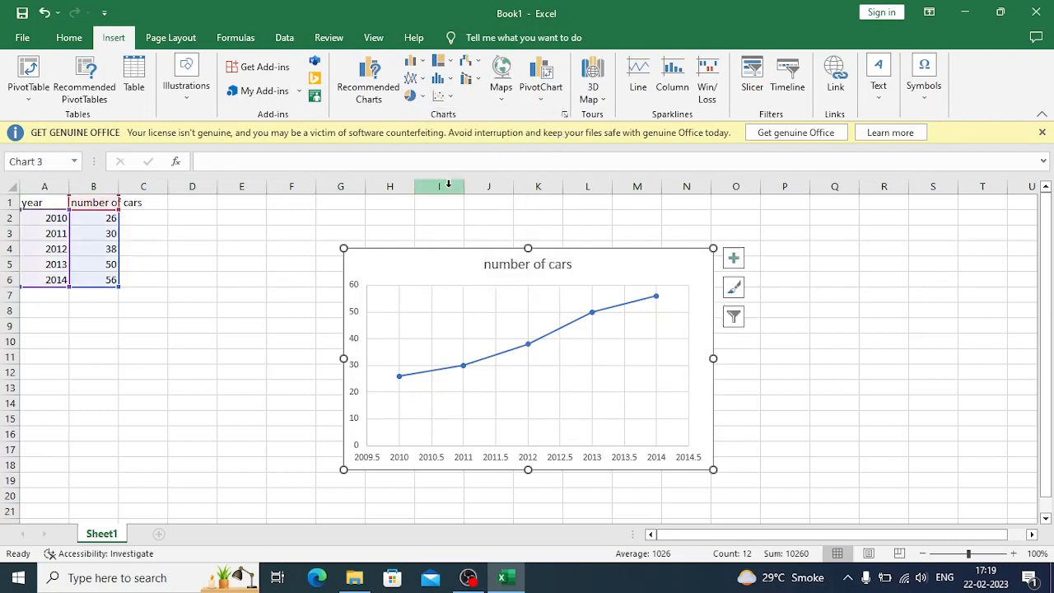
click(452, 98)
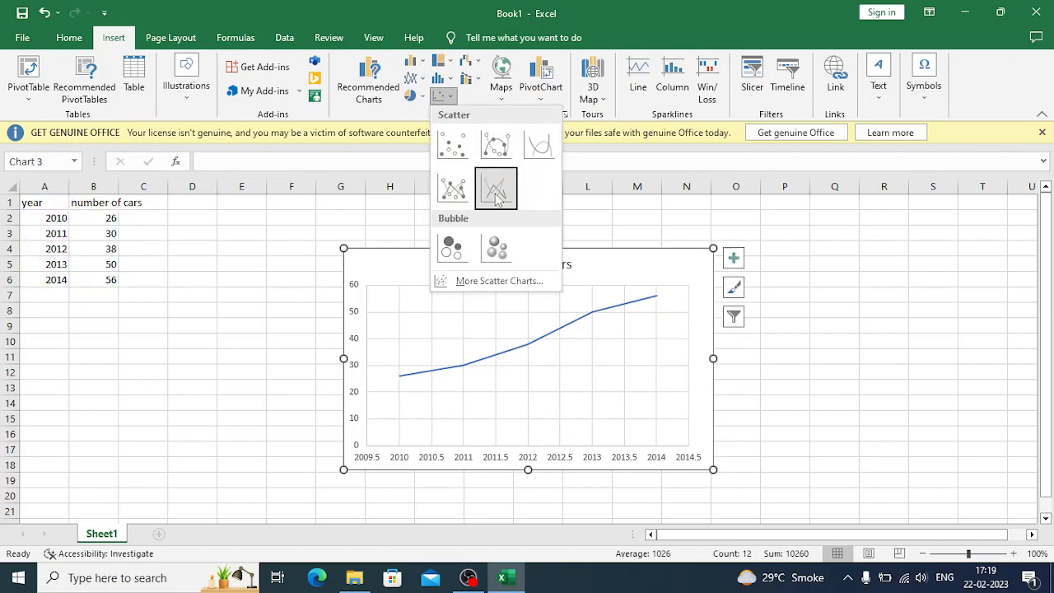
click(452, 191)
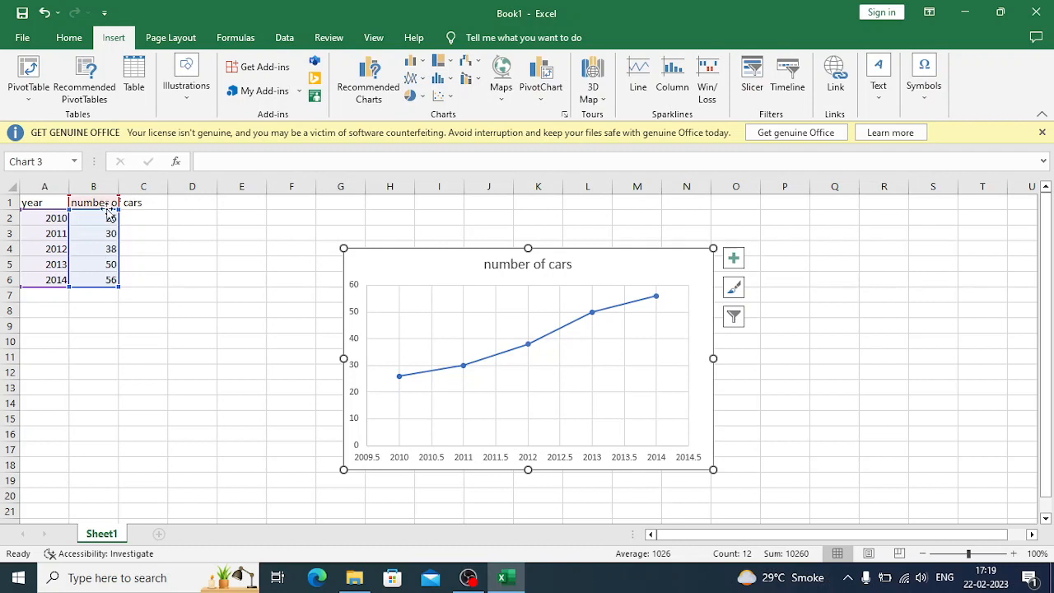
Change the chart's colors to Colorful Palette 4.
click(687, 265)
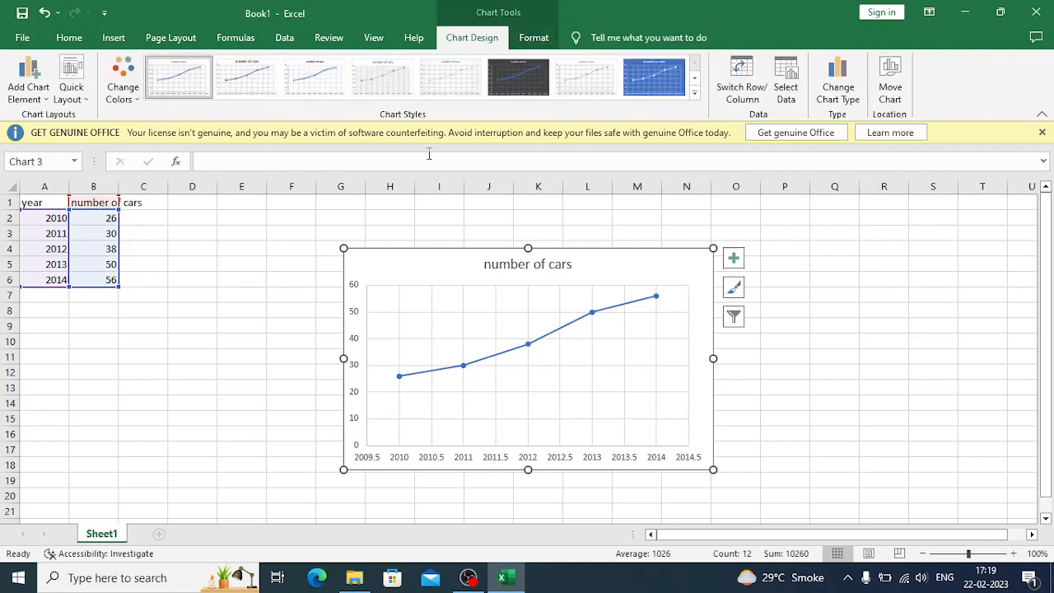
click(125, 89)
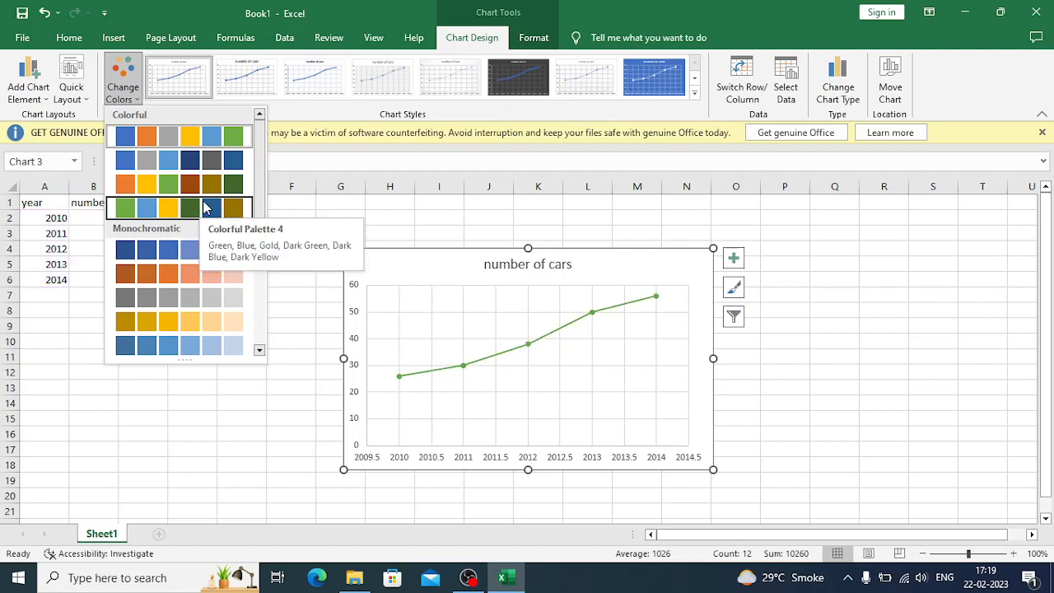
click(204, 208)
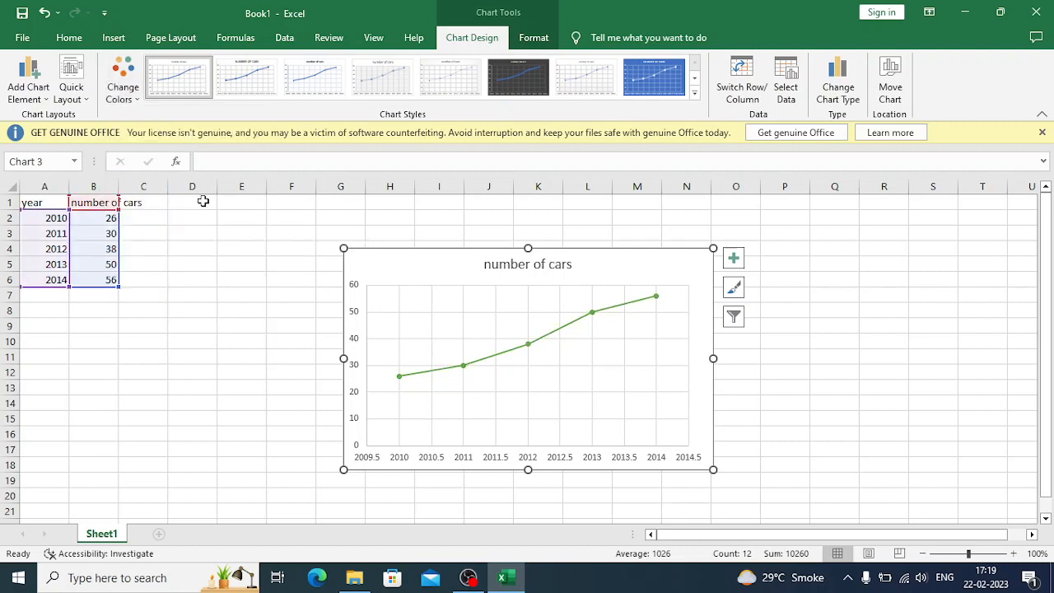
Add a Moving Average trendline to the number of cars chart.
click(85, 100)
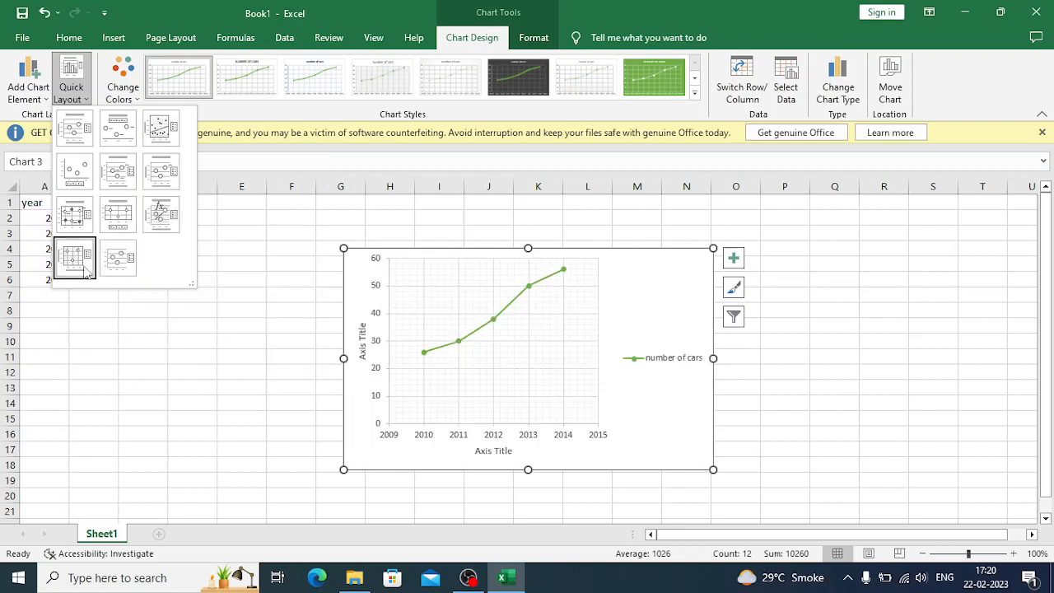
click(48, 96)
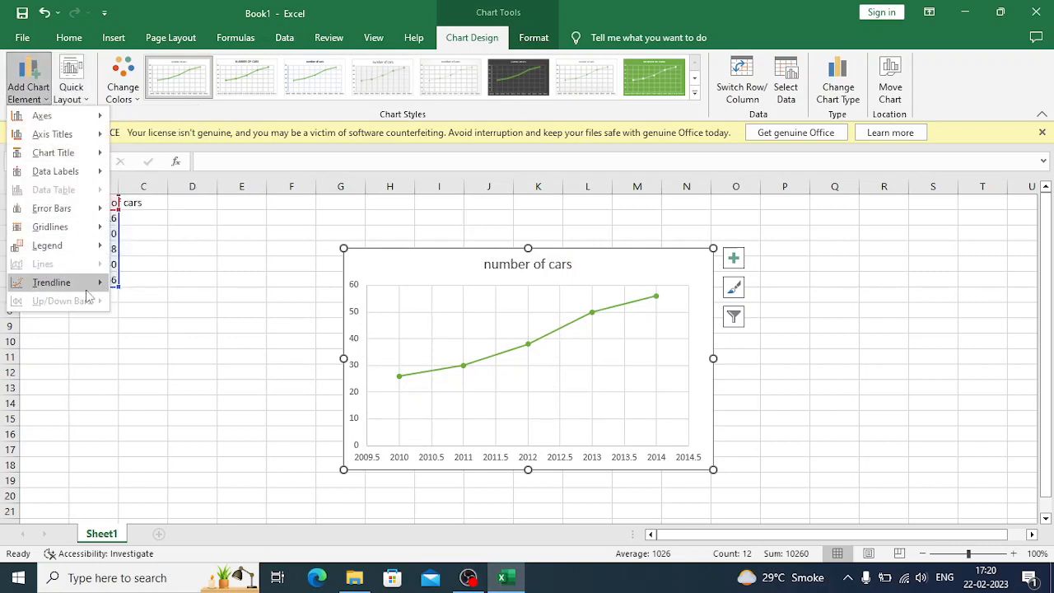
mouse_move(80, 290)
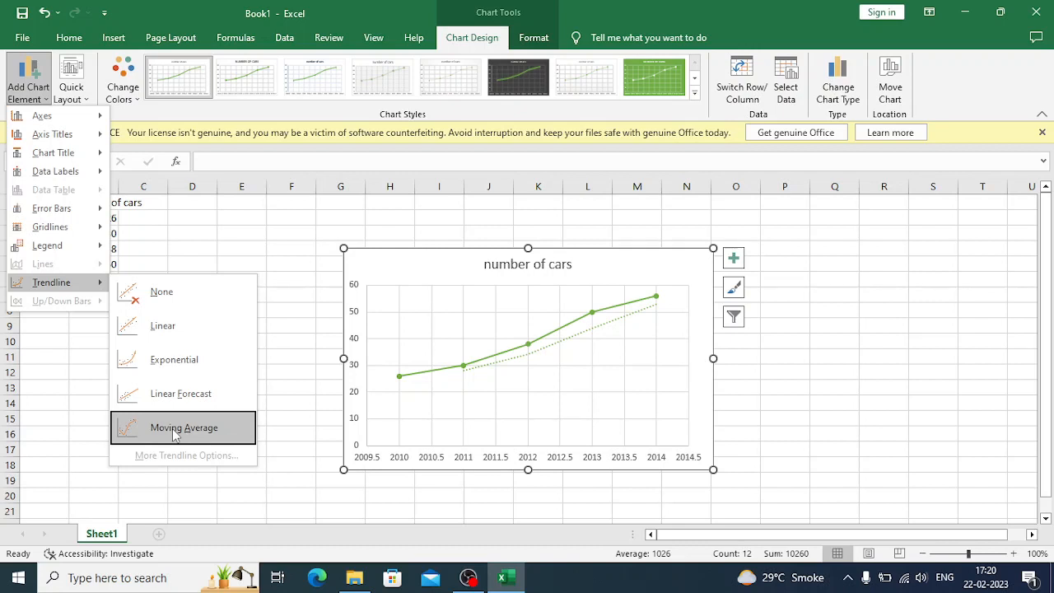
click(174, 430)
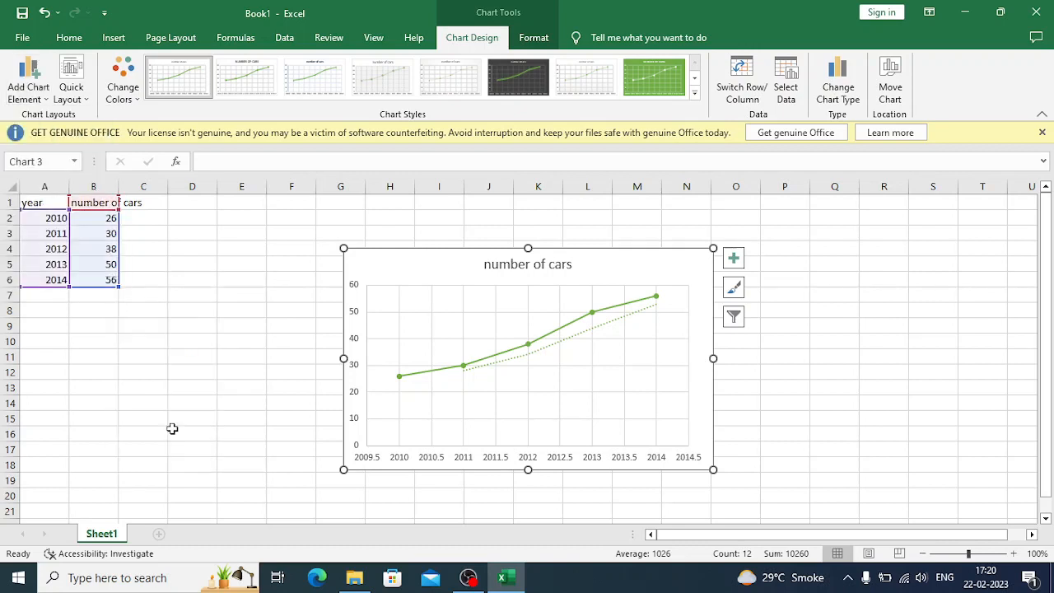
Remove the moving average trendline from the number of cars chart.
click(482, 375)
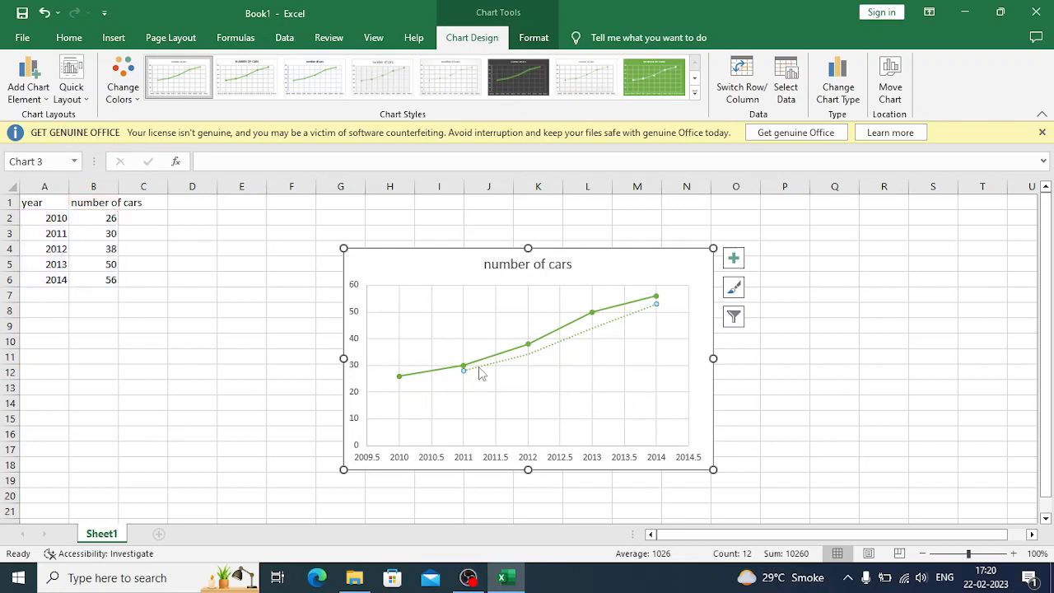
right_click(655, 306)
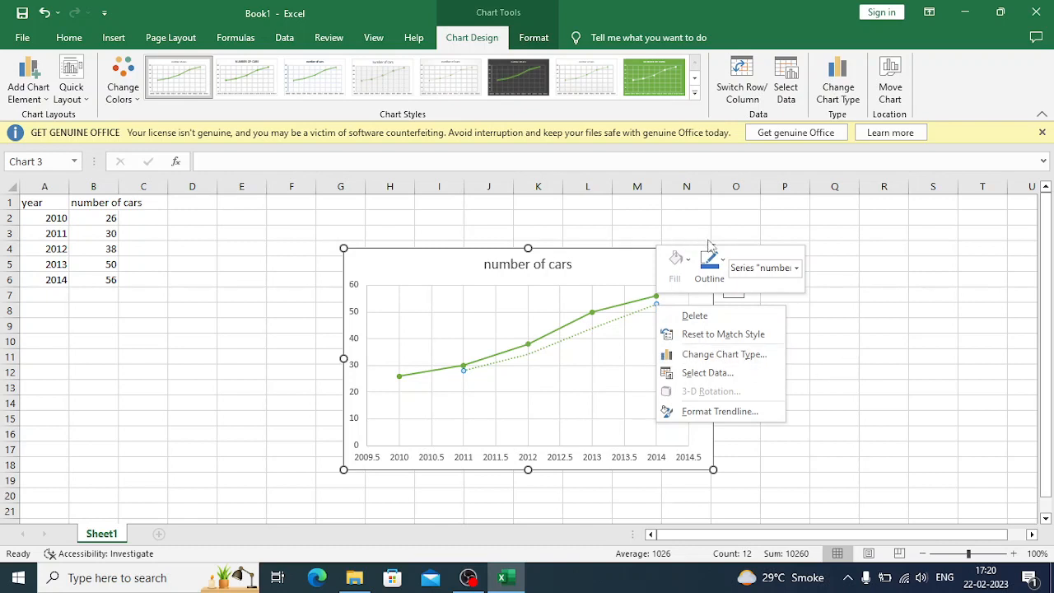
click(610, 329)
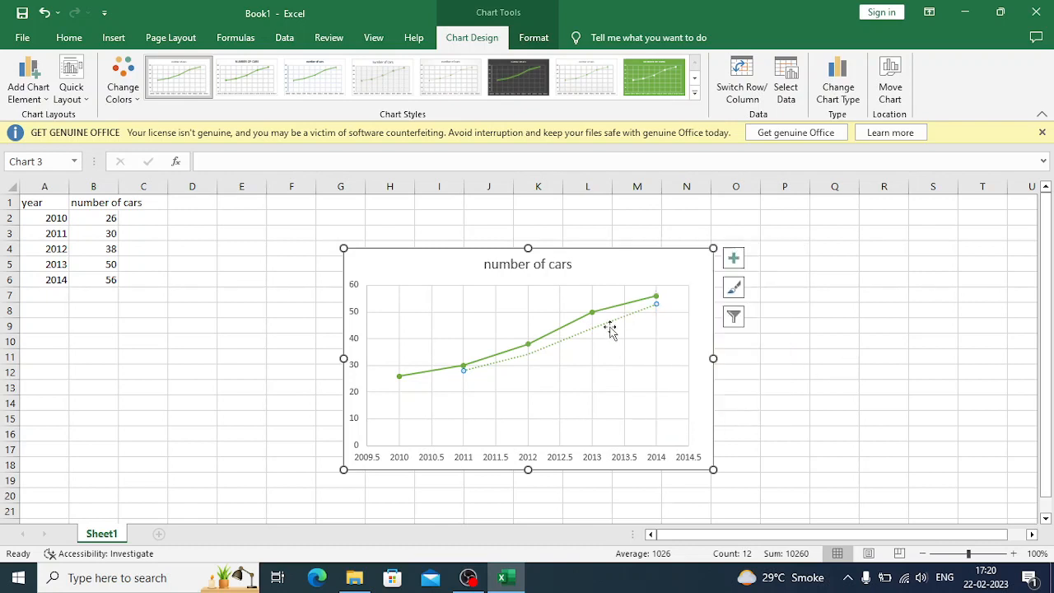
click(736, 260)
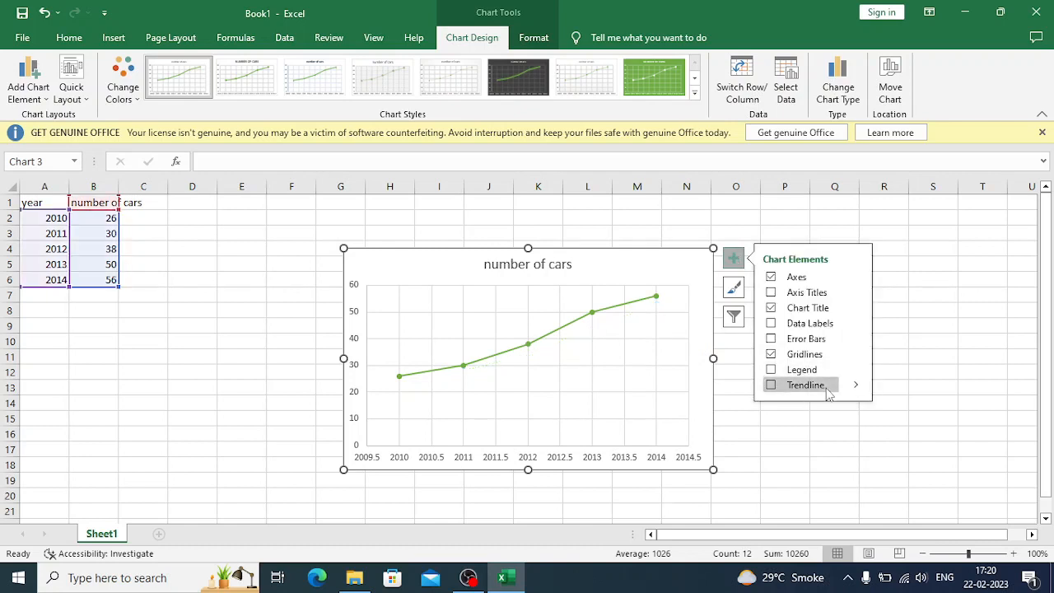
Add a linear trendline to the number of cars chart and color its line orange.
click(859, 389)
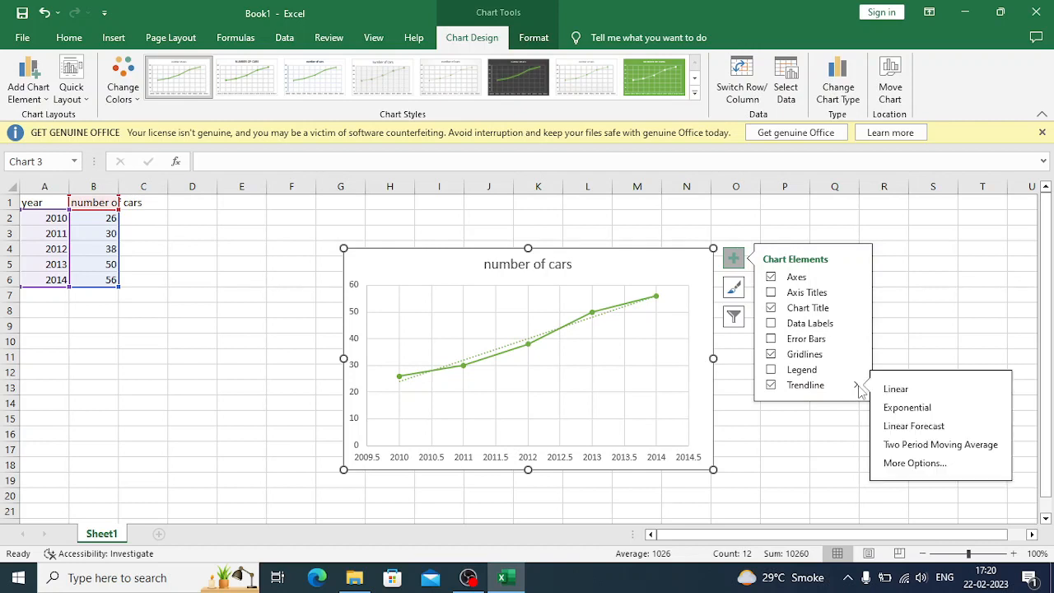
click(939, 466)
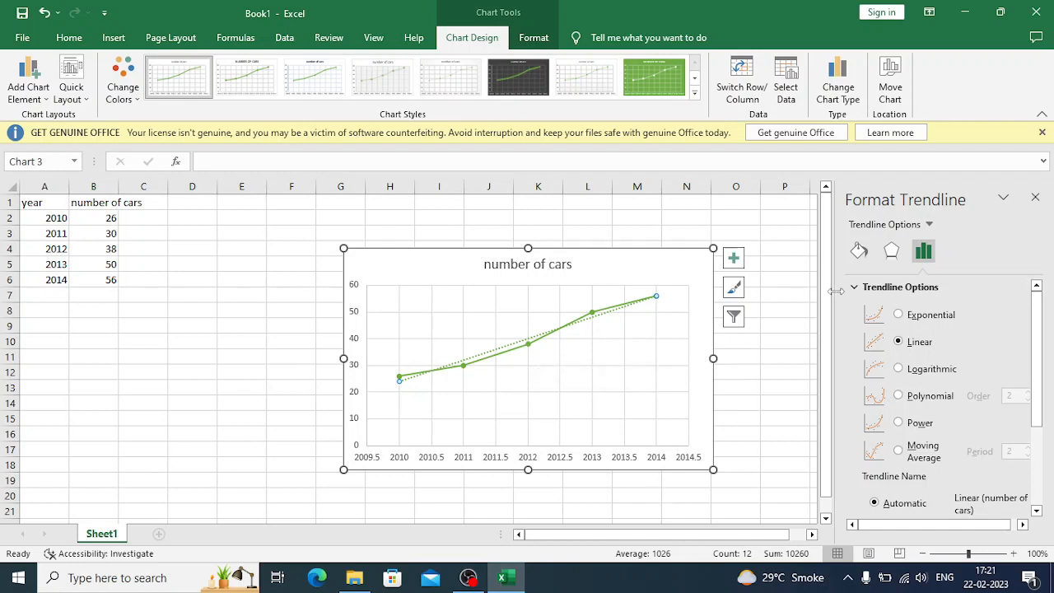
click(857, 253)
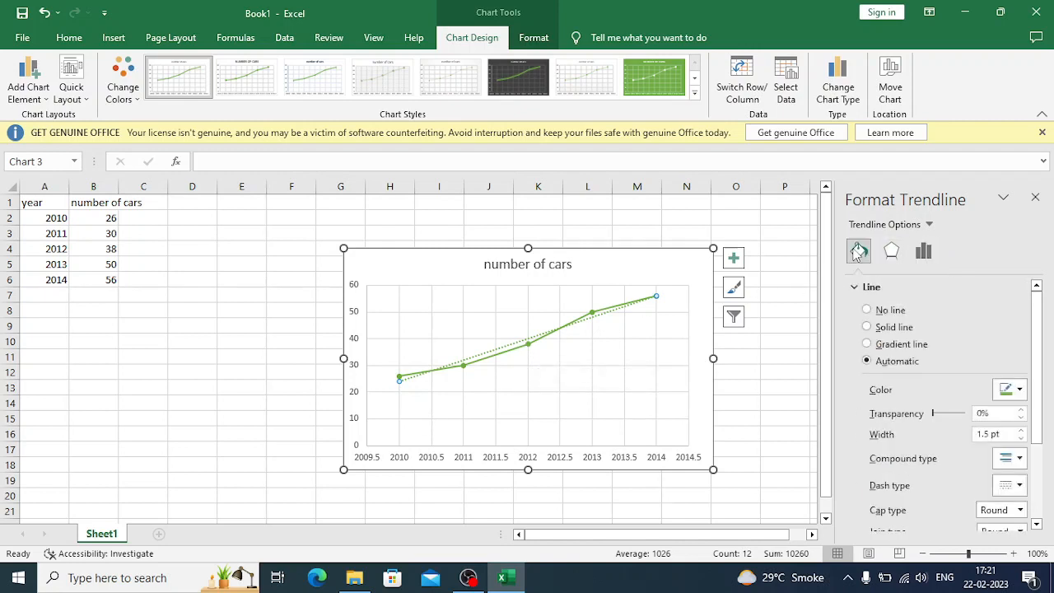
click(1019, 390)
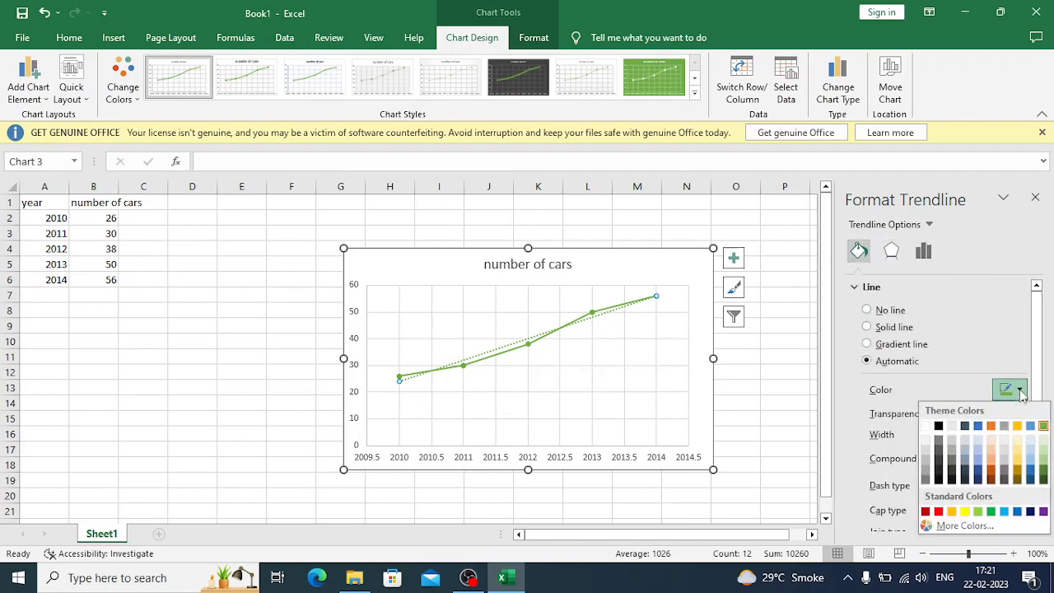
click(992, 427)
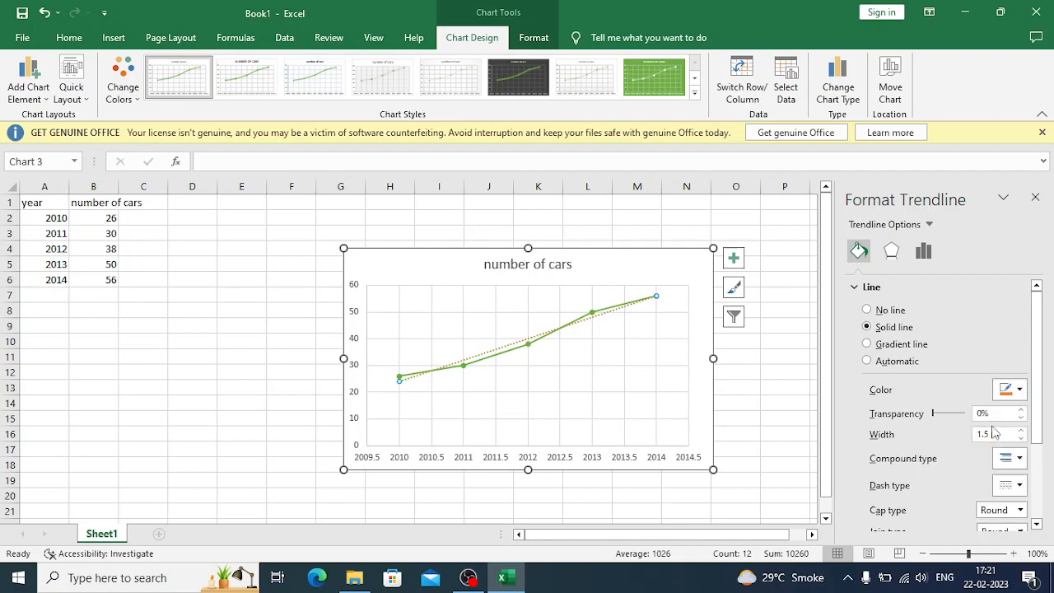
Recolor the linear trendline with a dark blue theme color.
click(924, 252)
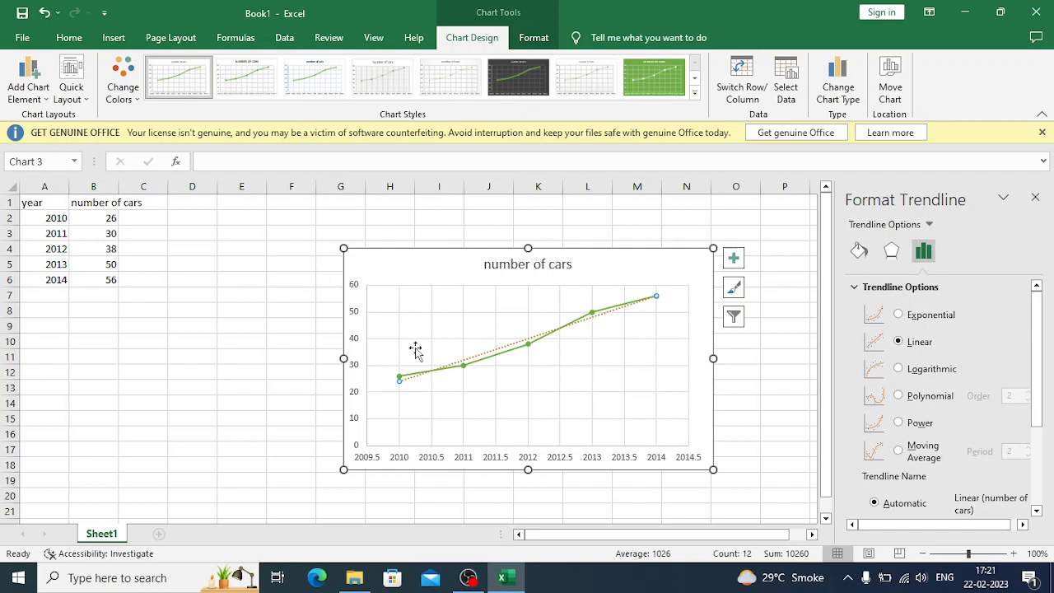
click(859, 251)
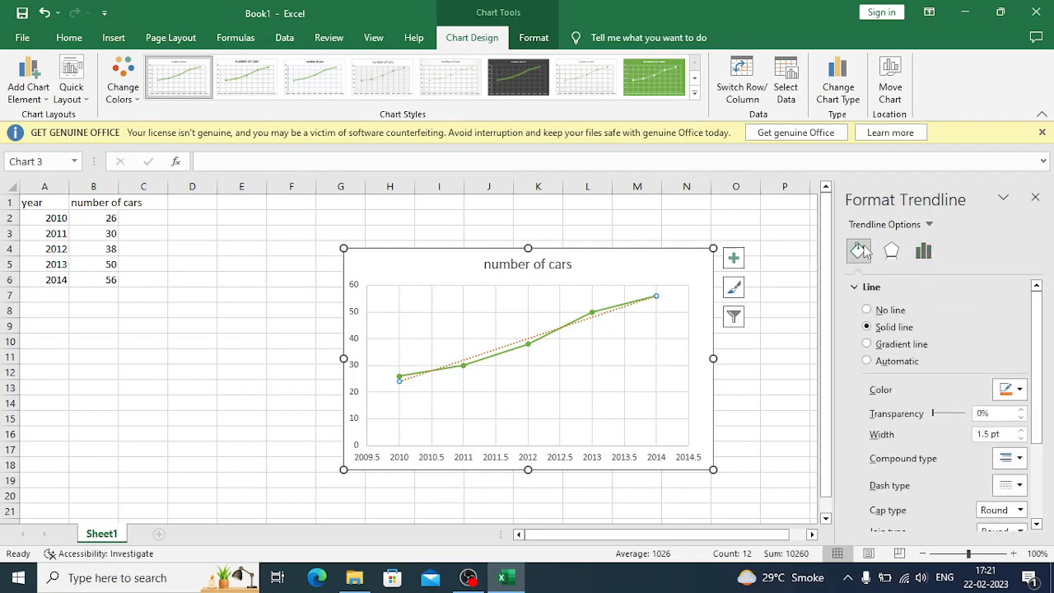
click(1018, 390)
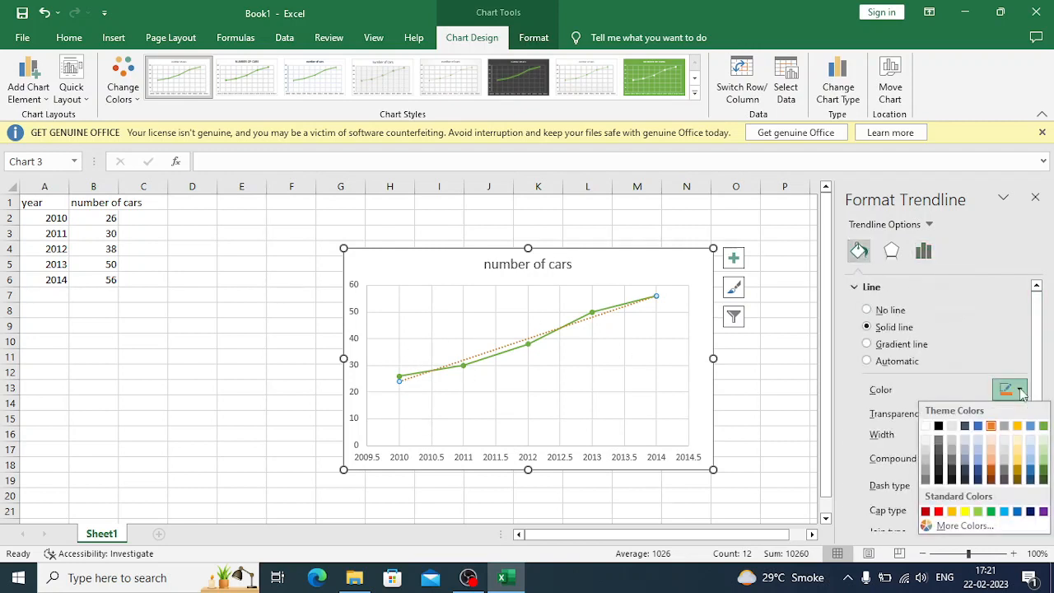
click(1033, 476)
click(665, 405)
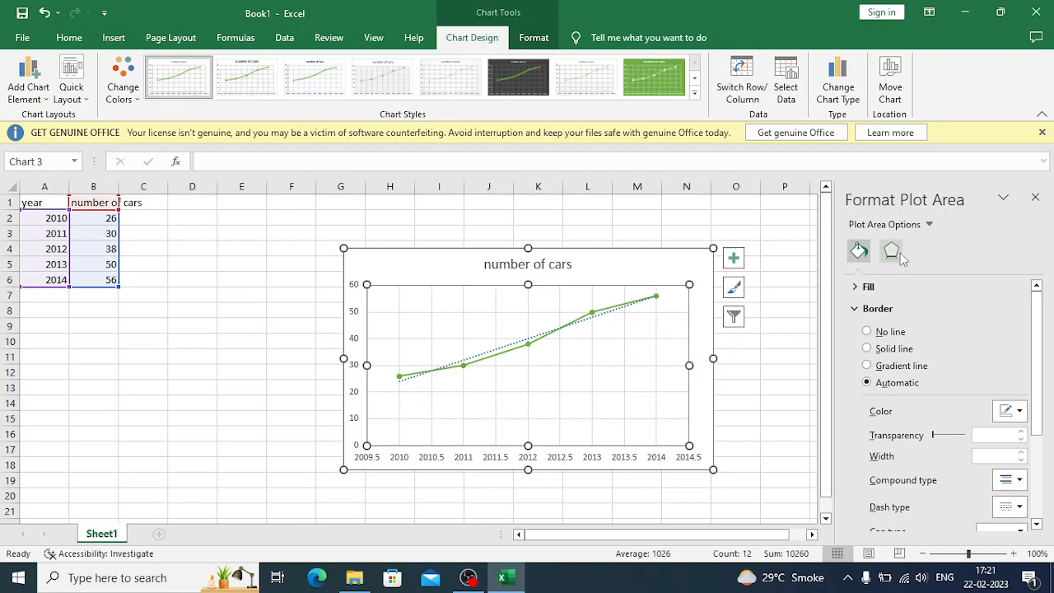
Reapply a trendline to the number of cars series and set it to Polynomial with order 3.
click(734, 260)
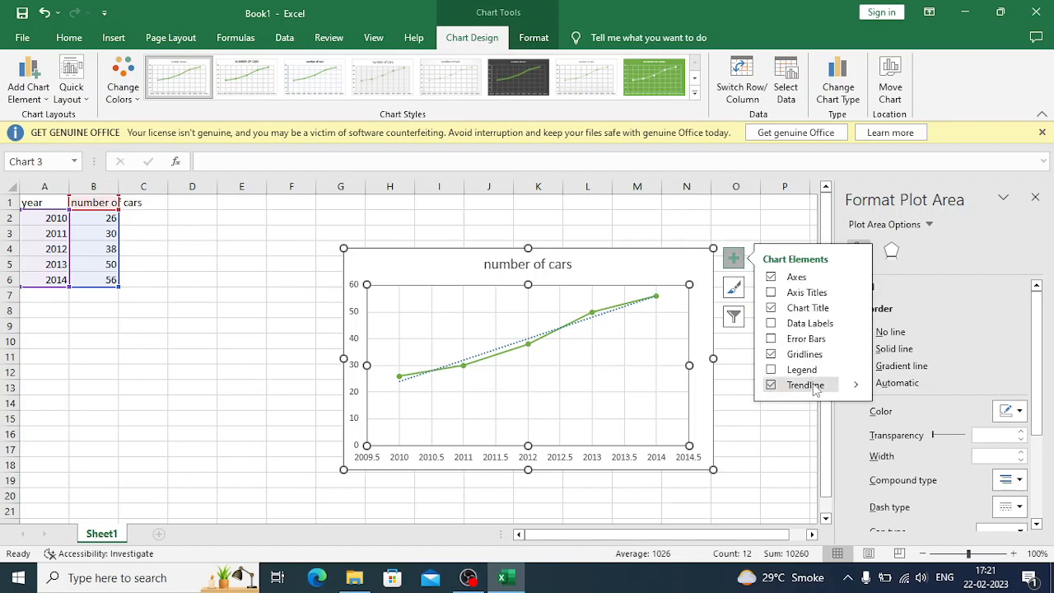
click(857, 384)
click(906, 463)
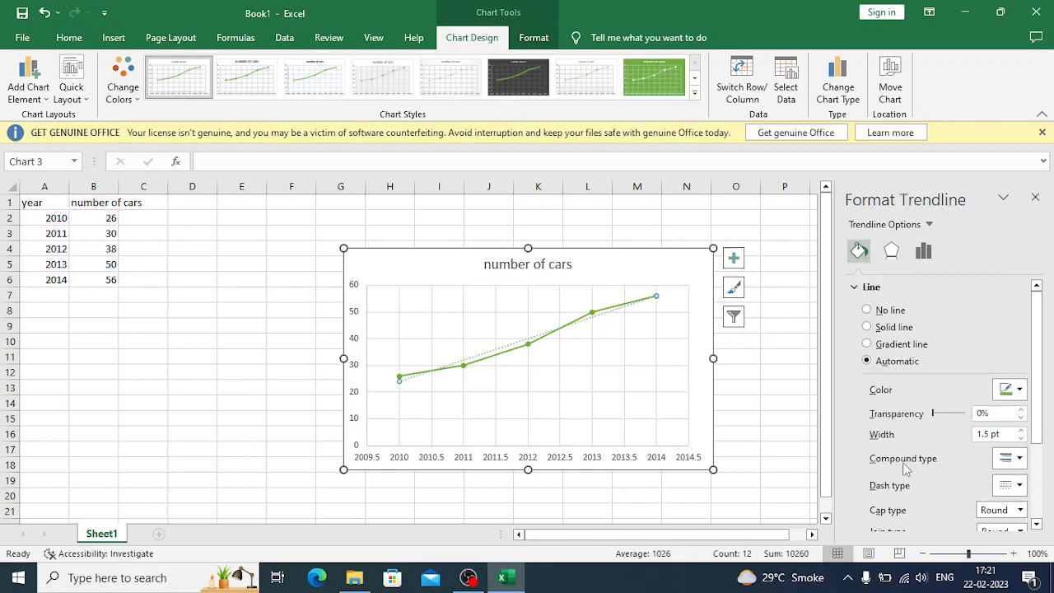
click(922, 254)
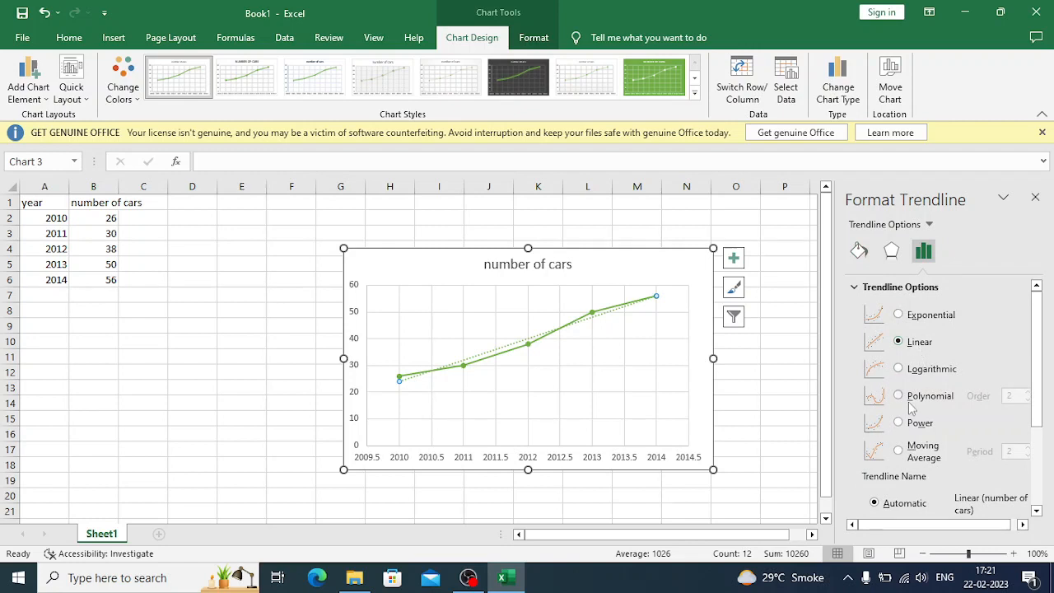
click(898, 396)
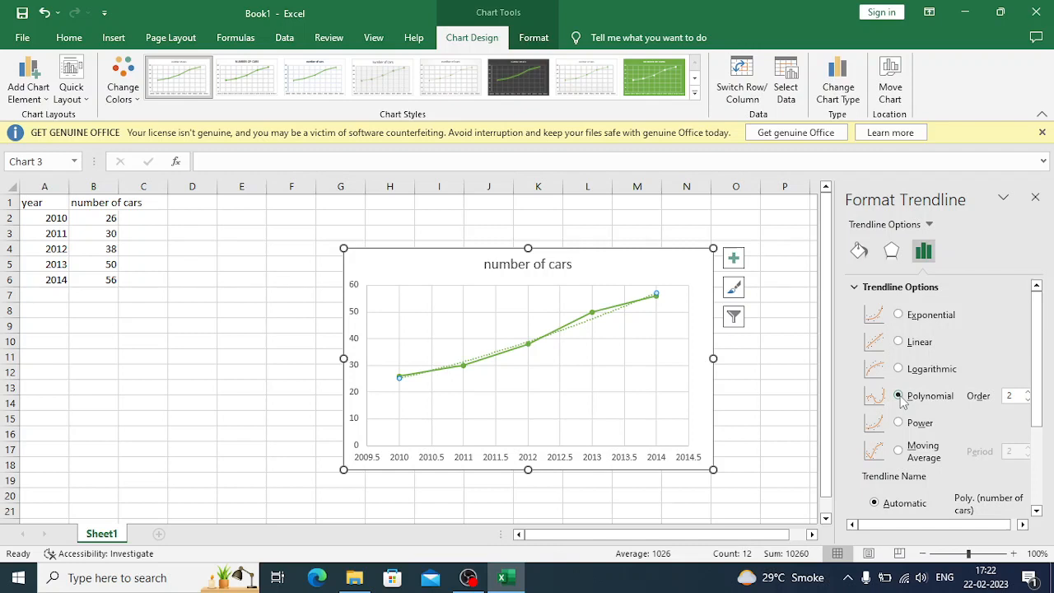
click(1027, 394)
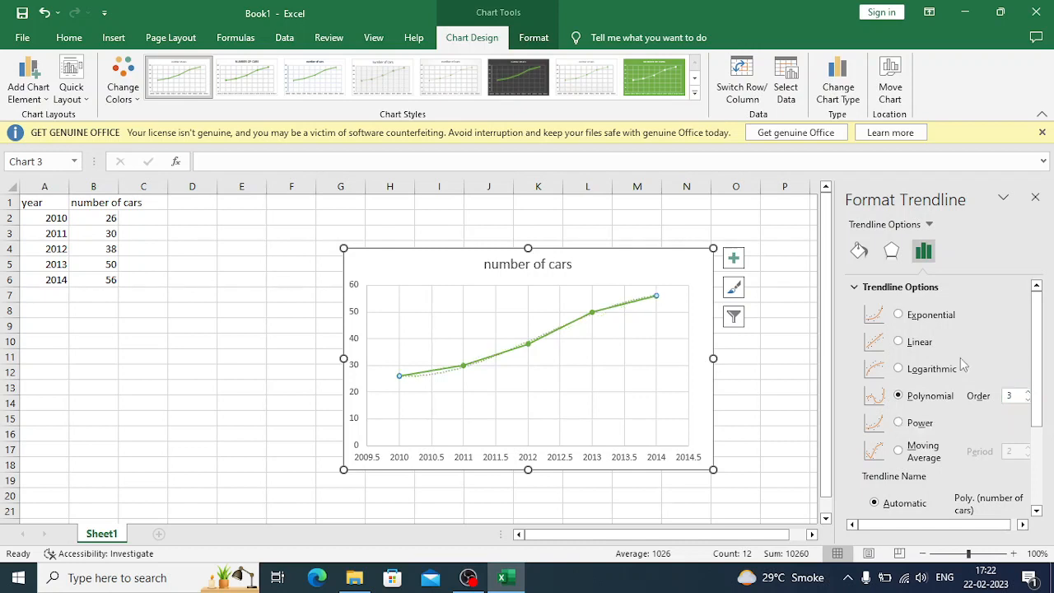
Color the polynomial trendline with a dark blue theme color.
click(859, 252)
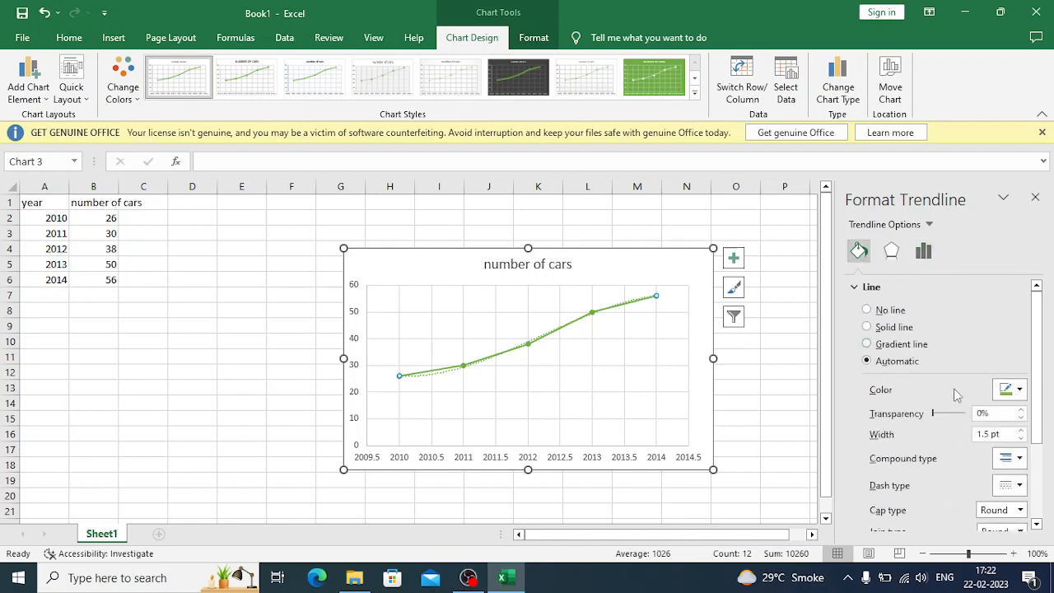
click(1019, 393)
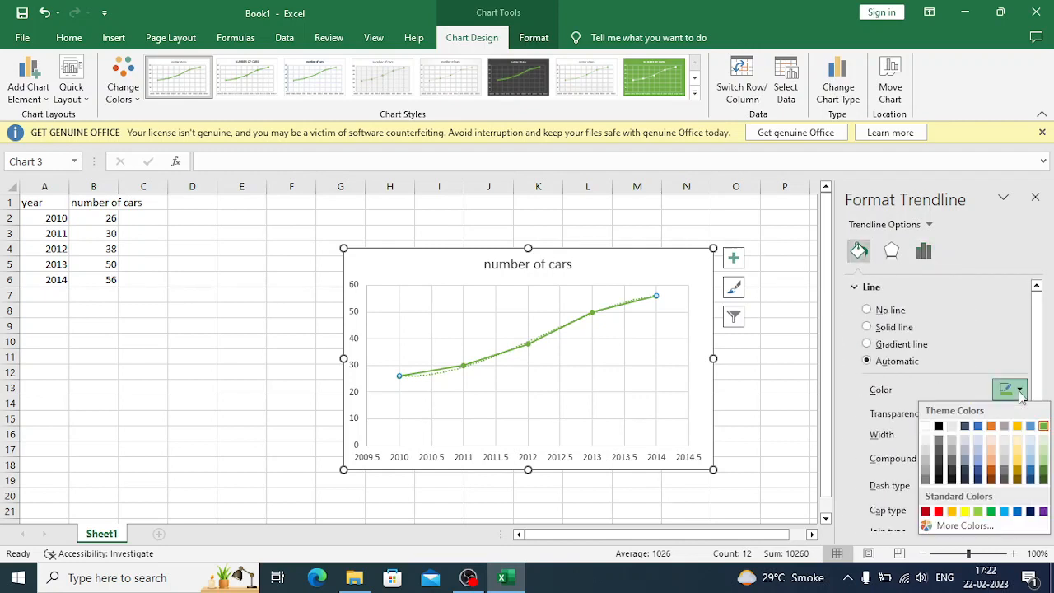
click(1033, 471)
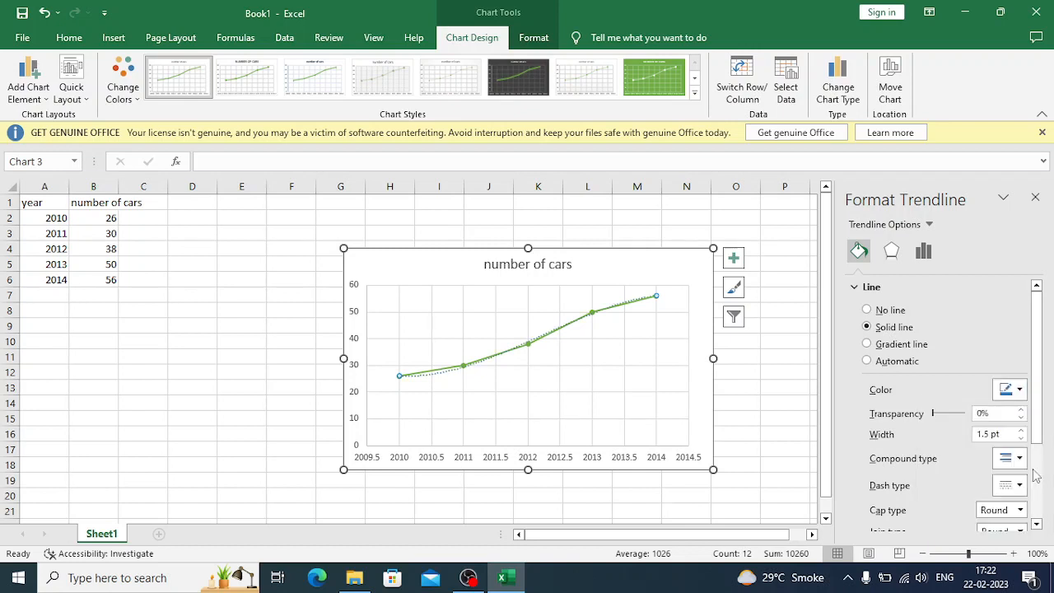
Display the polynomial trendline's equation and R-squared value on the chart.
click(923, 251)
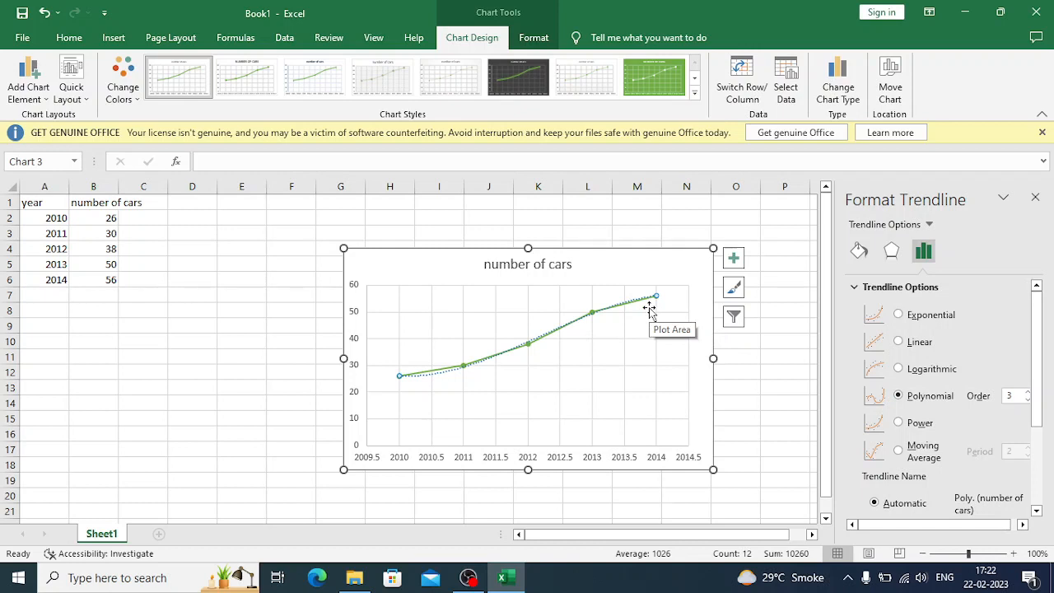
click(1037, 512)
click(1037, 511)
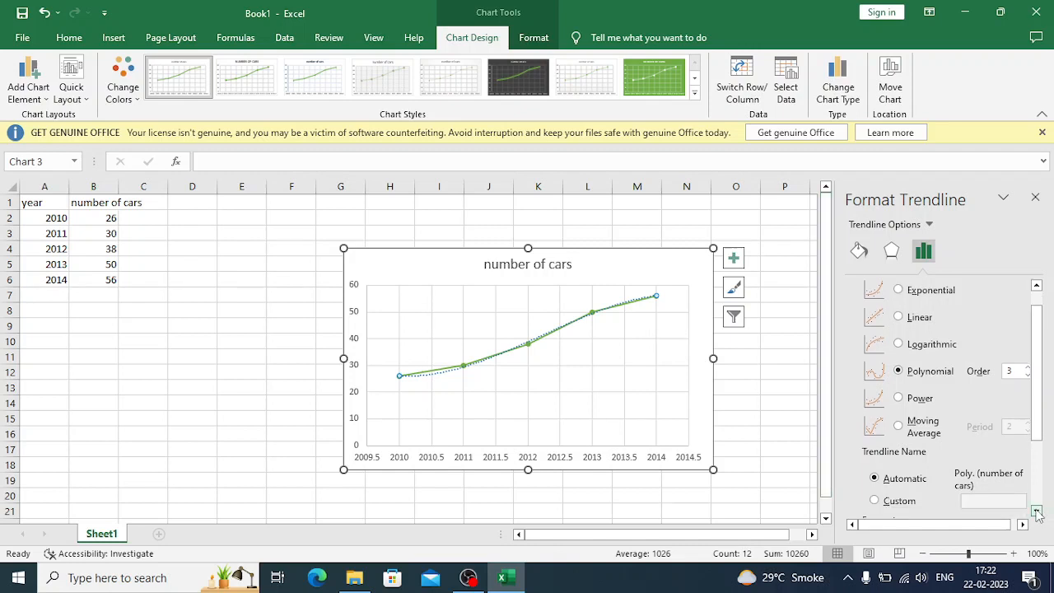
drag(1037, 512, 1037, 511)
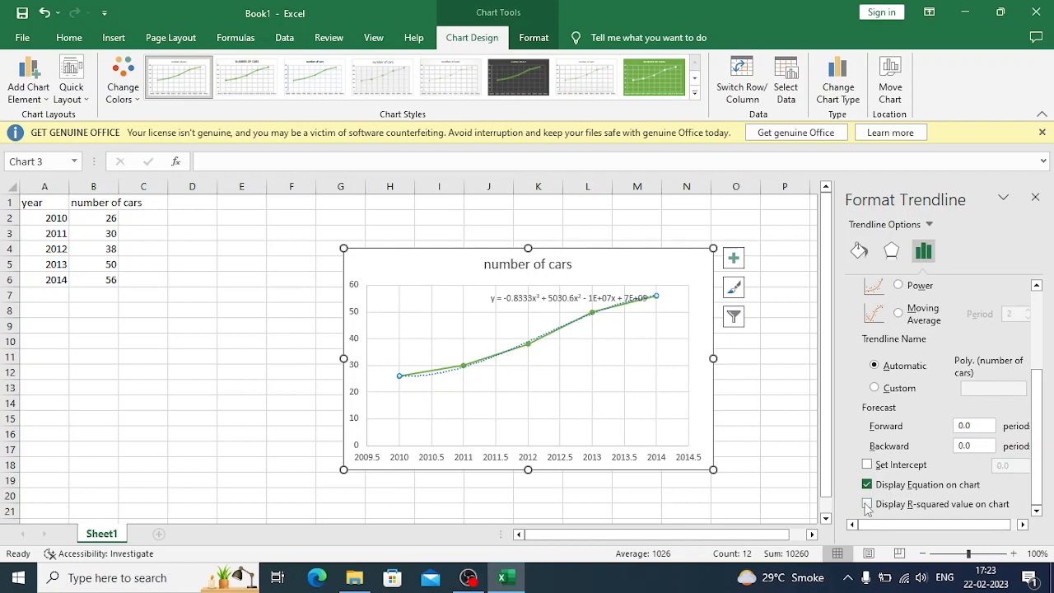
click(867, 505)
Try polynomial orders 2 and 4 for the trendline to compare the fits.
click(1036, 285)
click(1036, 286)
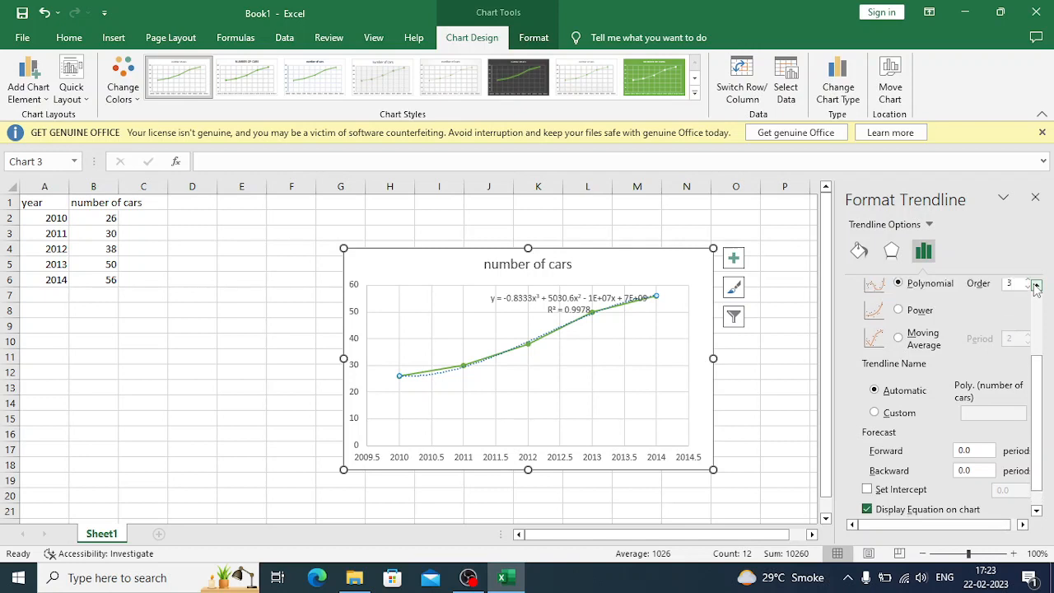
click(1036, 286)
click(1036, 286)
click(1036, 285)
click(1036, 286)
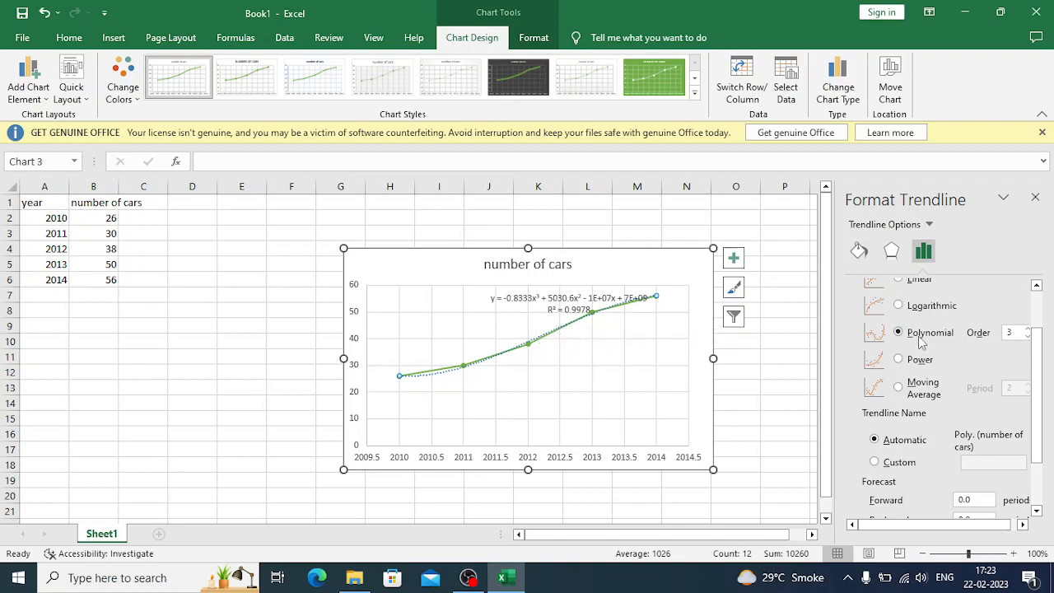
click(1028, 336)
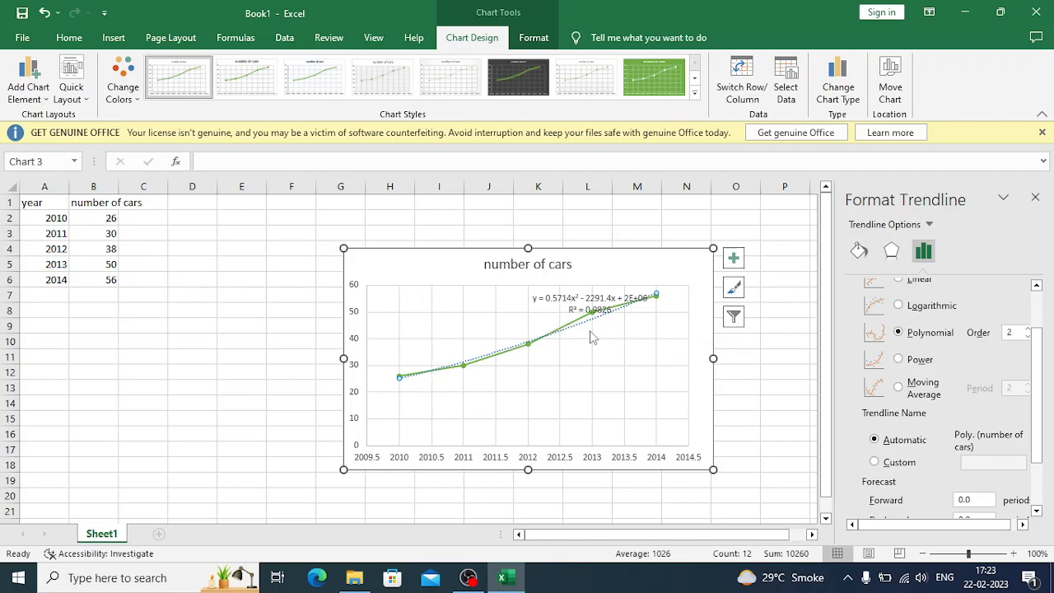
click(1029, 330)
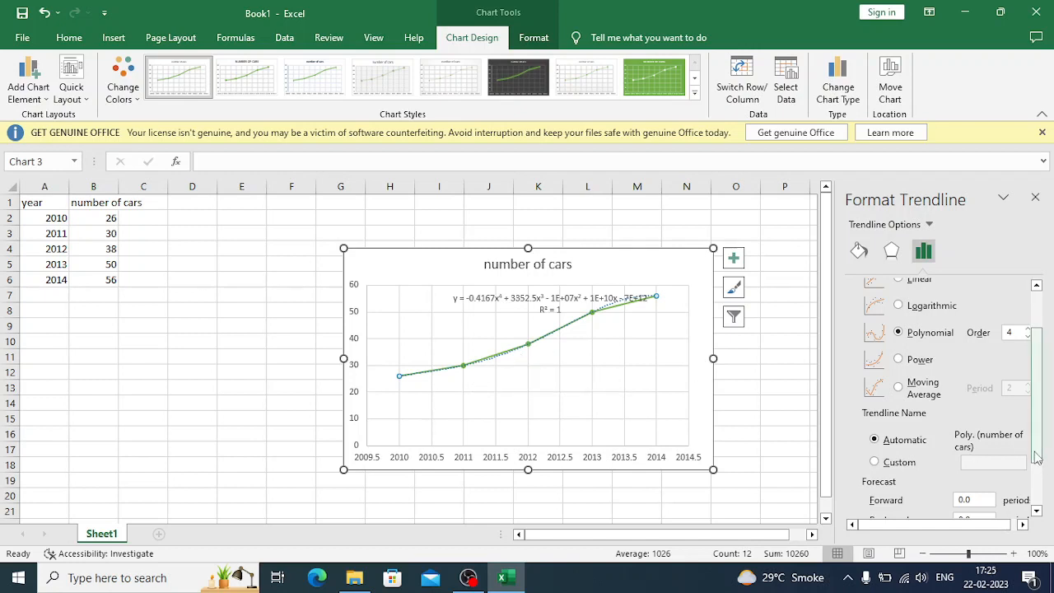
Forecast the trendline forward by 2 periods.
drag(1040, 458, 1045, 511)
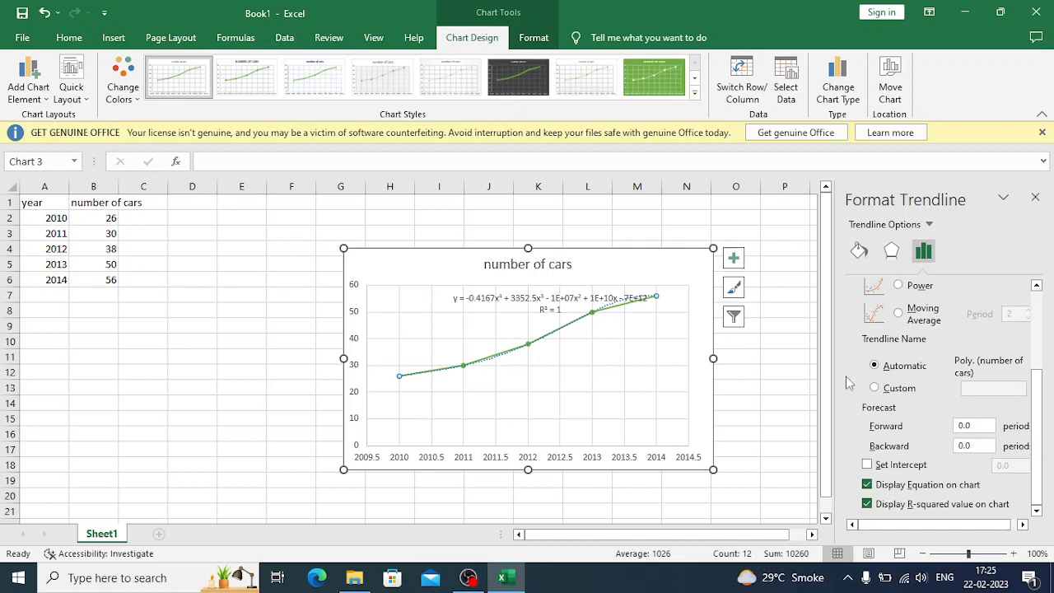
click(982, 425)
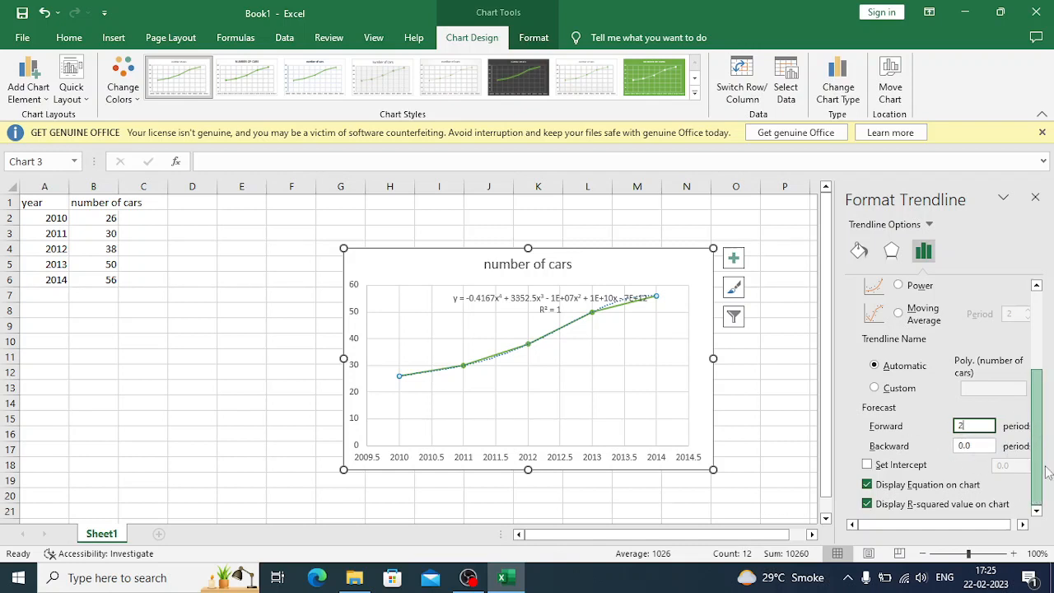
key(Return)
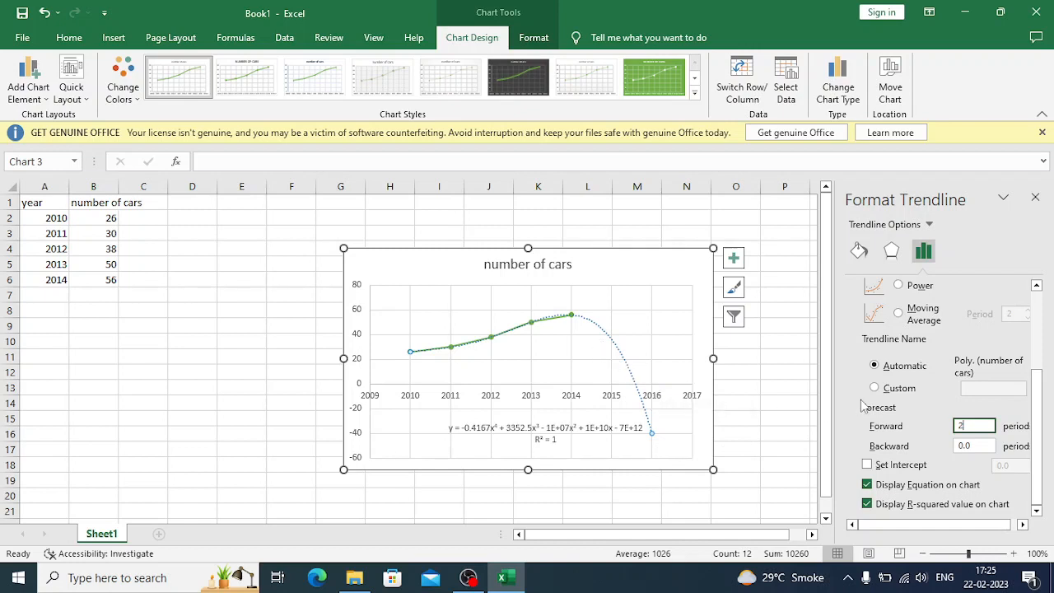
Set the trendline's polynomial order to 3 and its backward forecast to 2 periods.
drag(1038, 412, 1029, 352)
click(1028, 326)
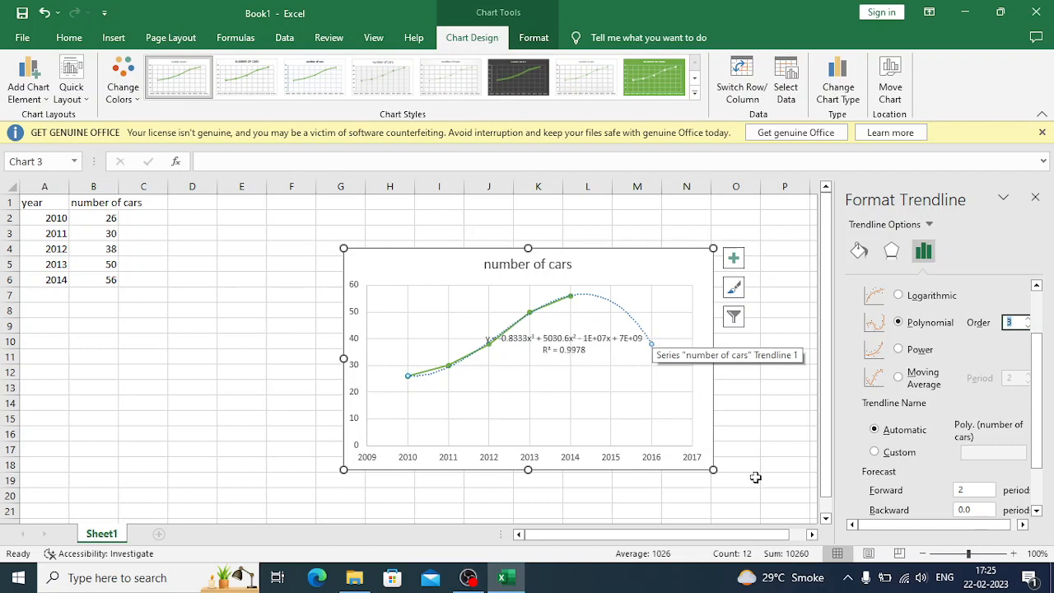
click(975, 509)
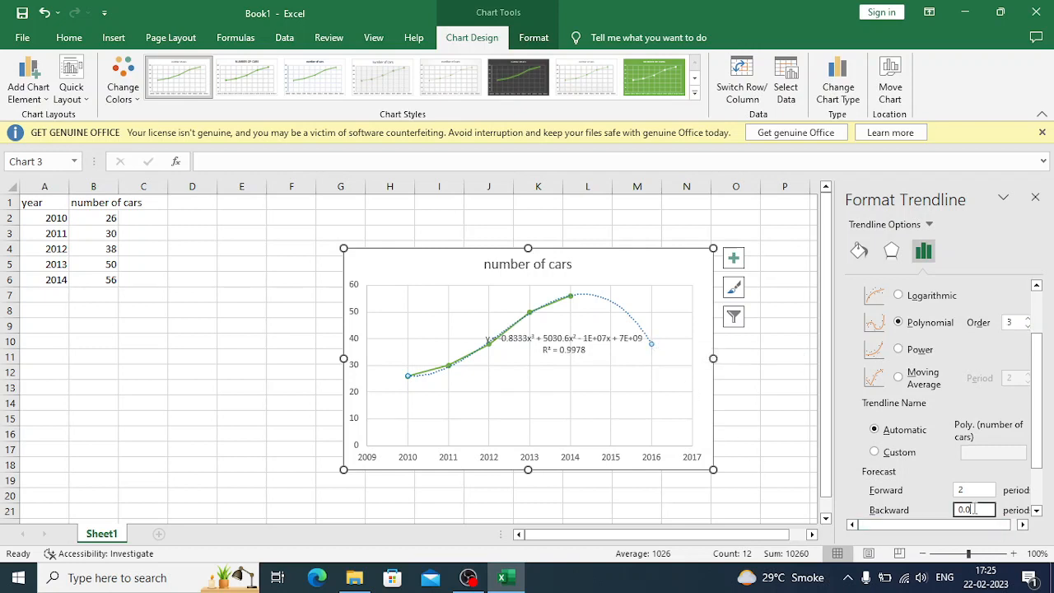
key(BackSpace)
key(Return)
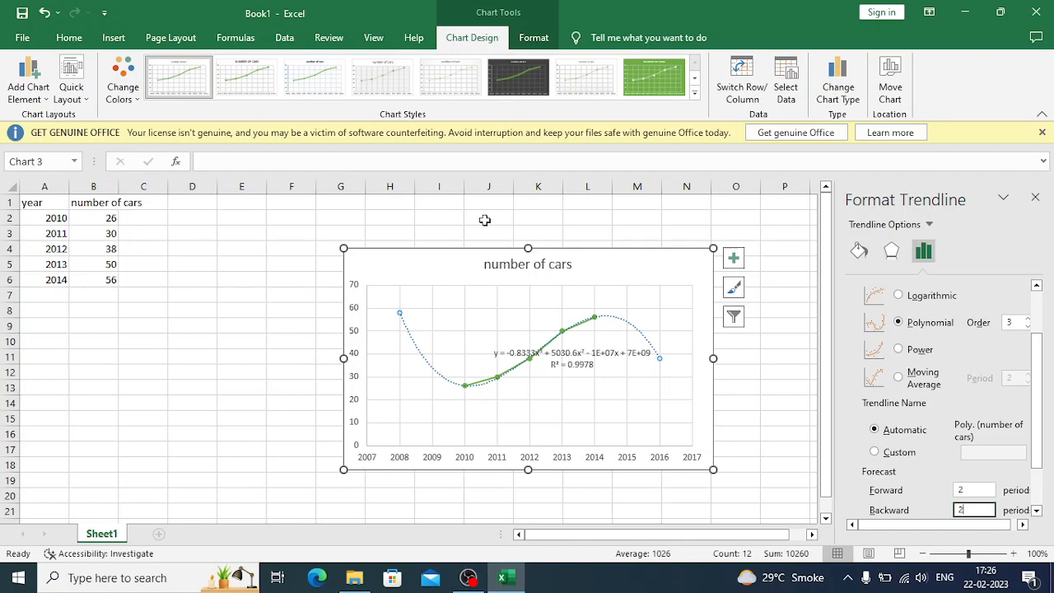
Deselect the chart by selecting cell C4 and close the formatting pane.
click(340, 294)
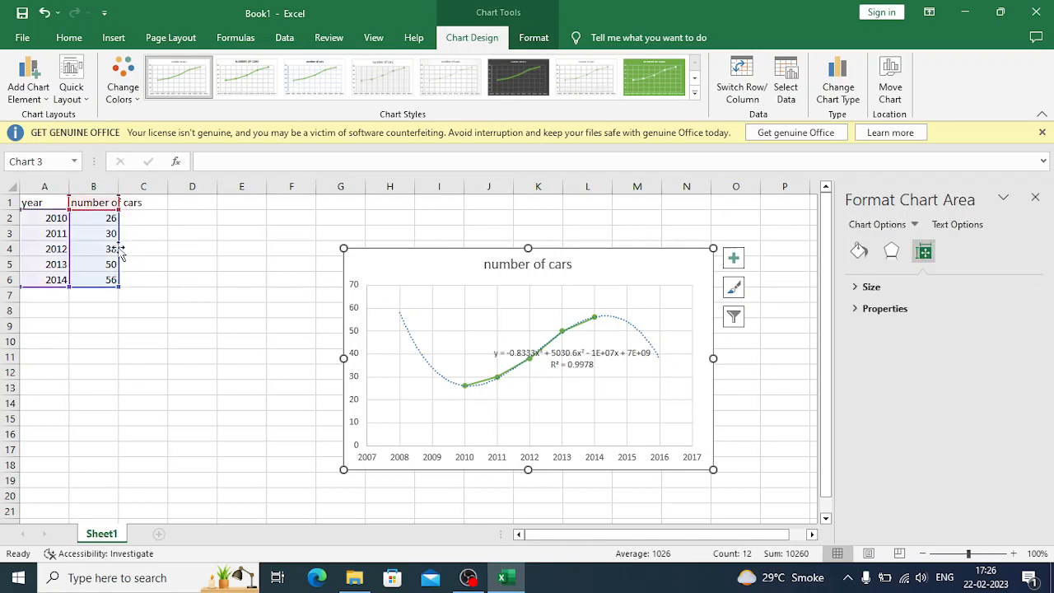
click(161, 245)
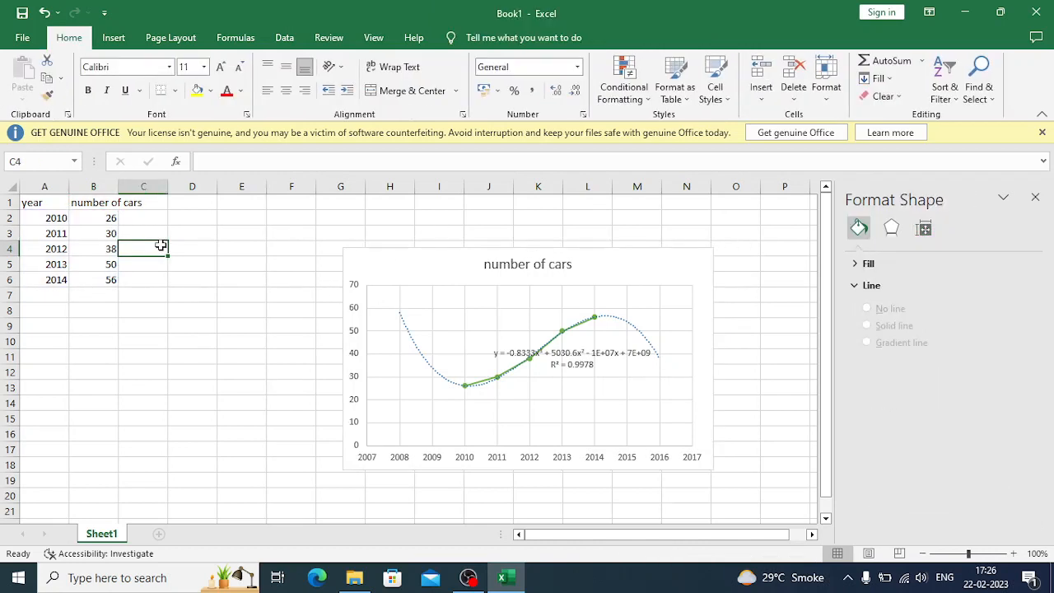
click(1038, 200)
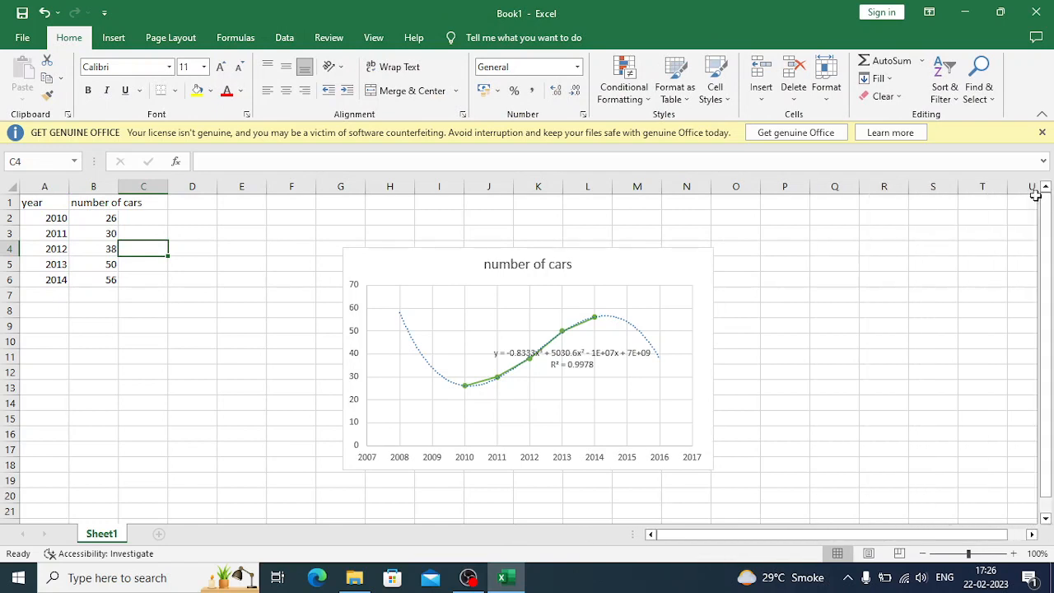
Start an Exponential Smoothing analysis from the Data Analysis tools with A2:B6 as the input range.
click(285, 38)
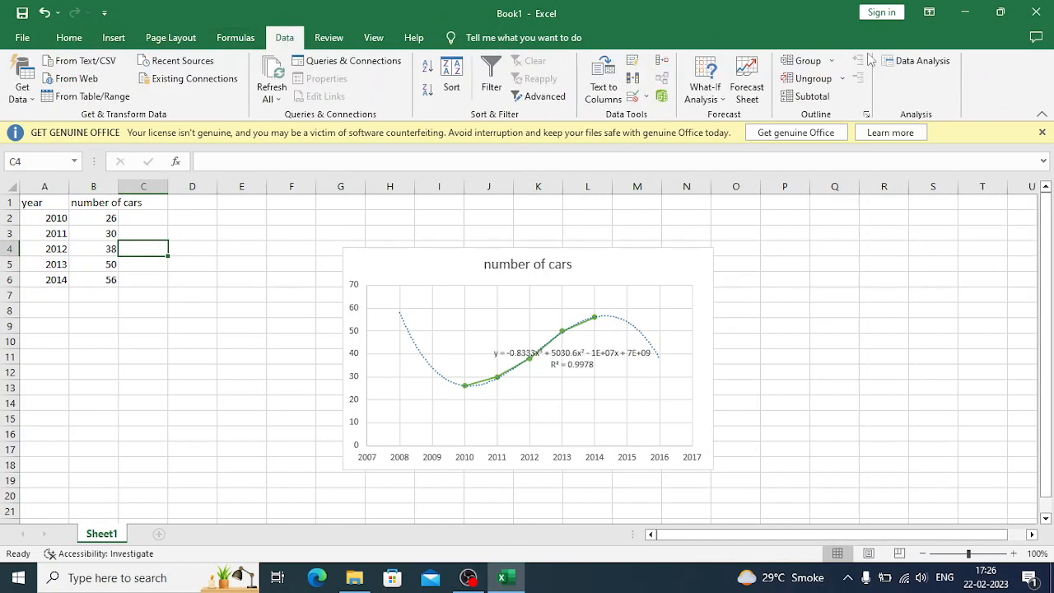
click(898, 65)
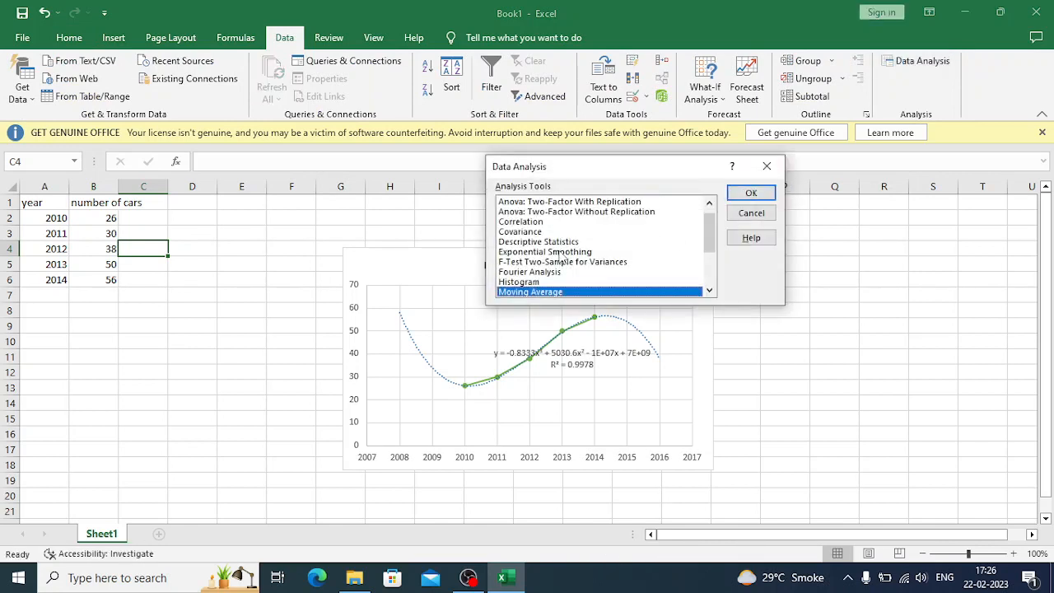
click(561, 252)
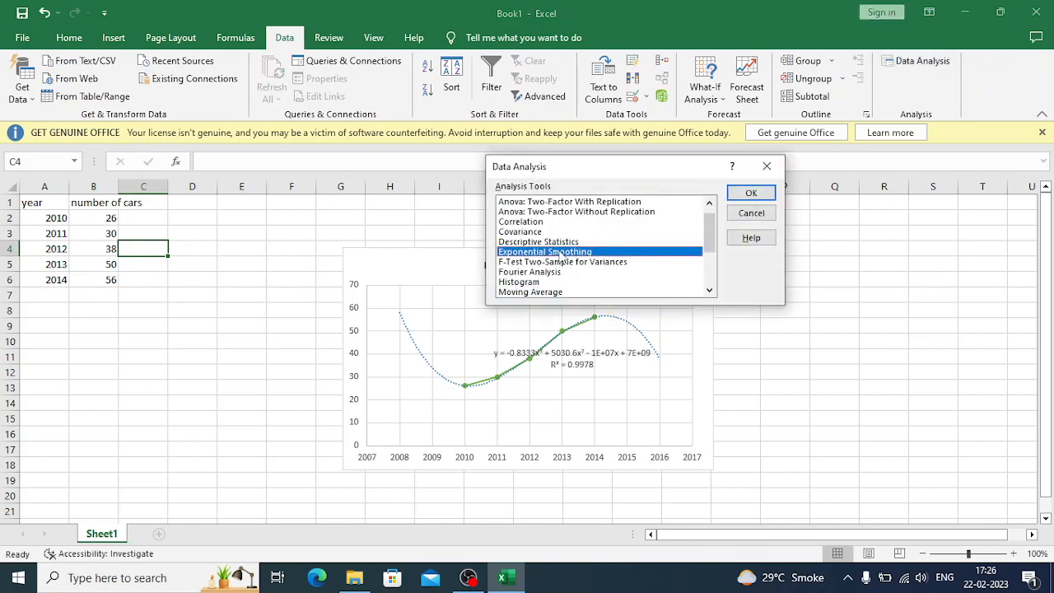
click(749, 194)
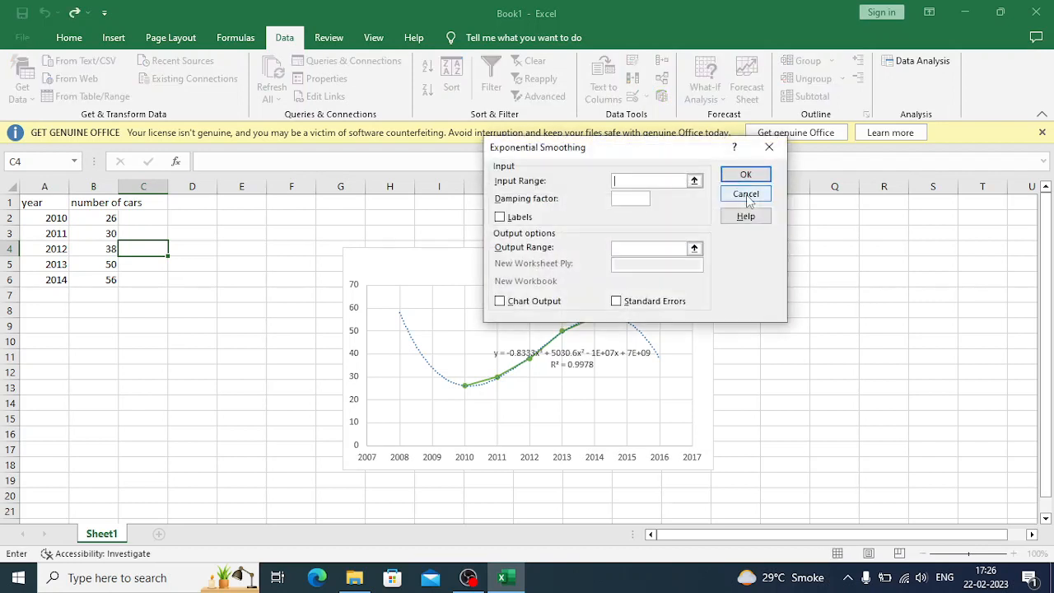
click(695, 181)
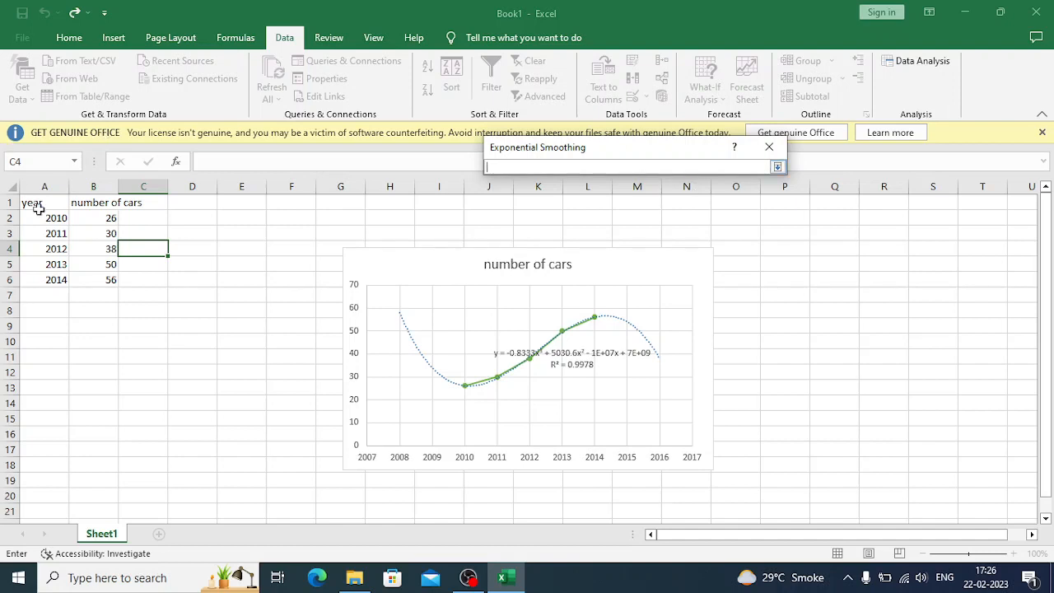
drag(46, 216, 78, 275)
click(95, 279)
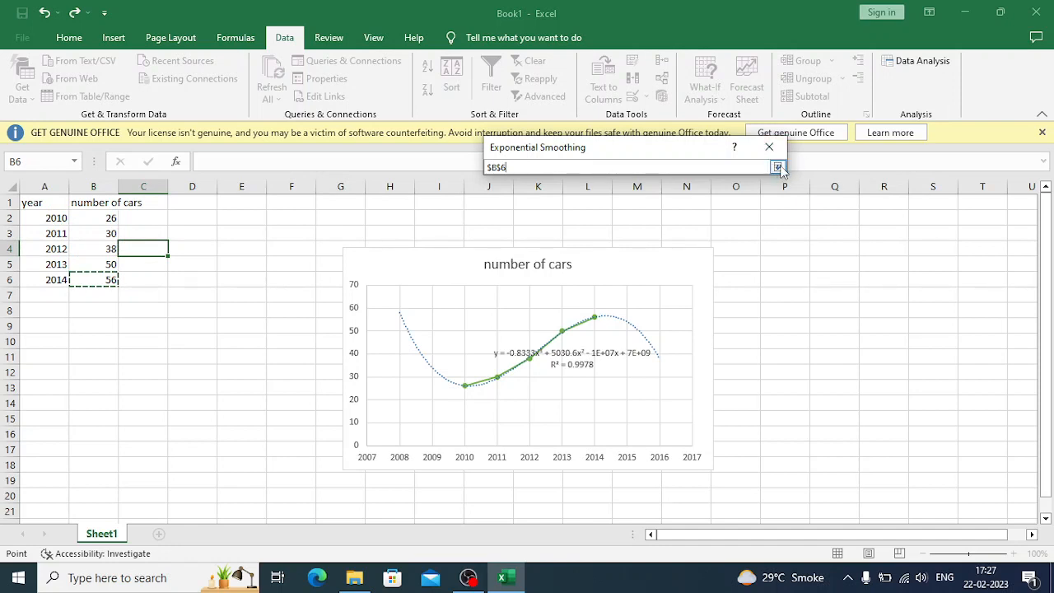
drag(49, 216, 99, 275)
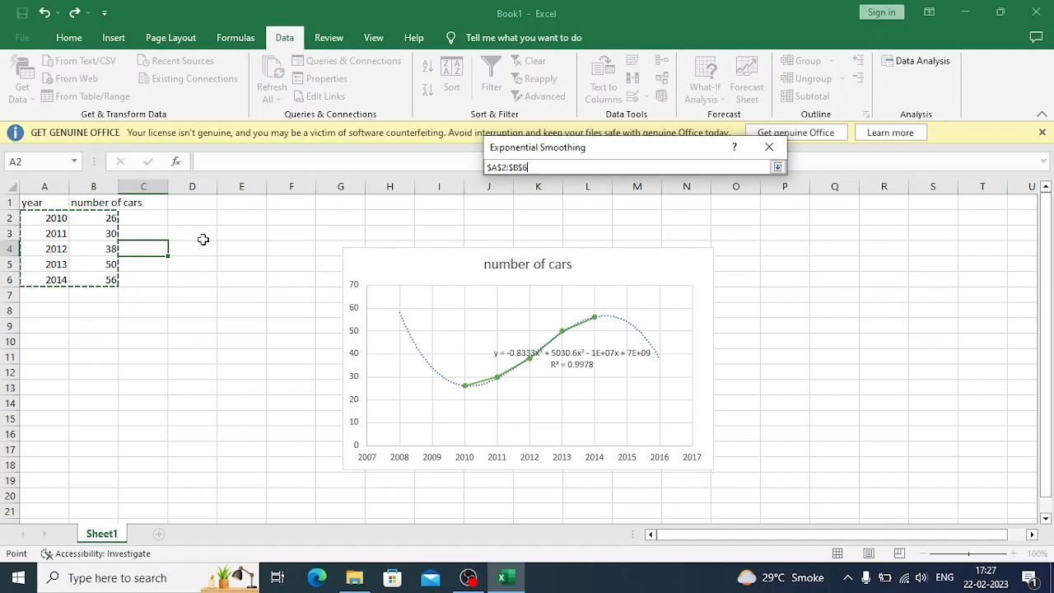
click(777, 168)
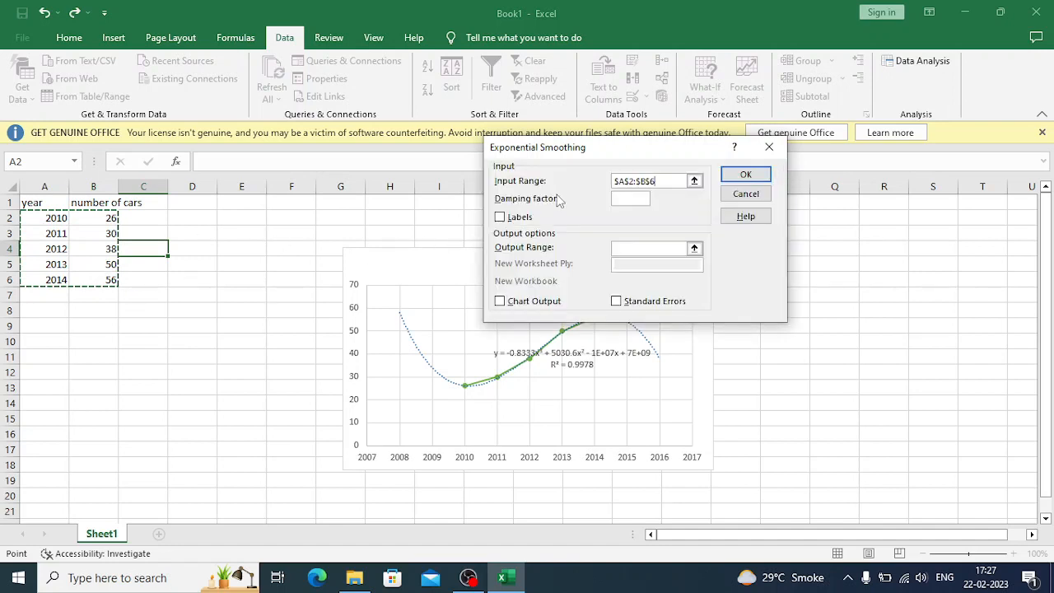
Set the damping factor to 1, mark the input as having labels, and set the output range to C1.
click(500, 217)
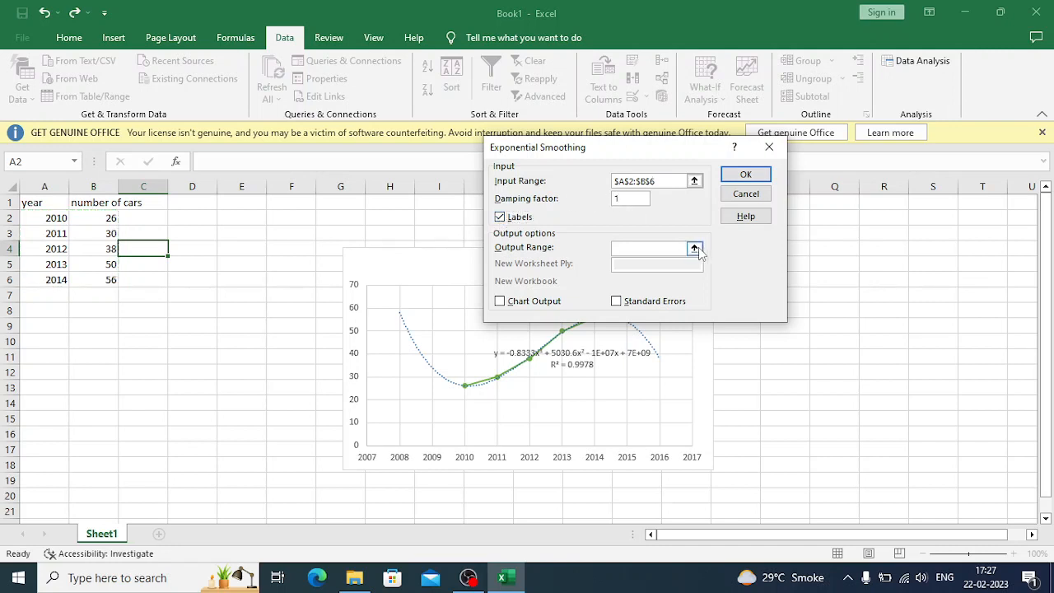
click(694, 249)
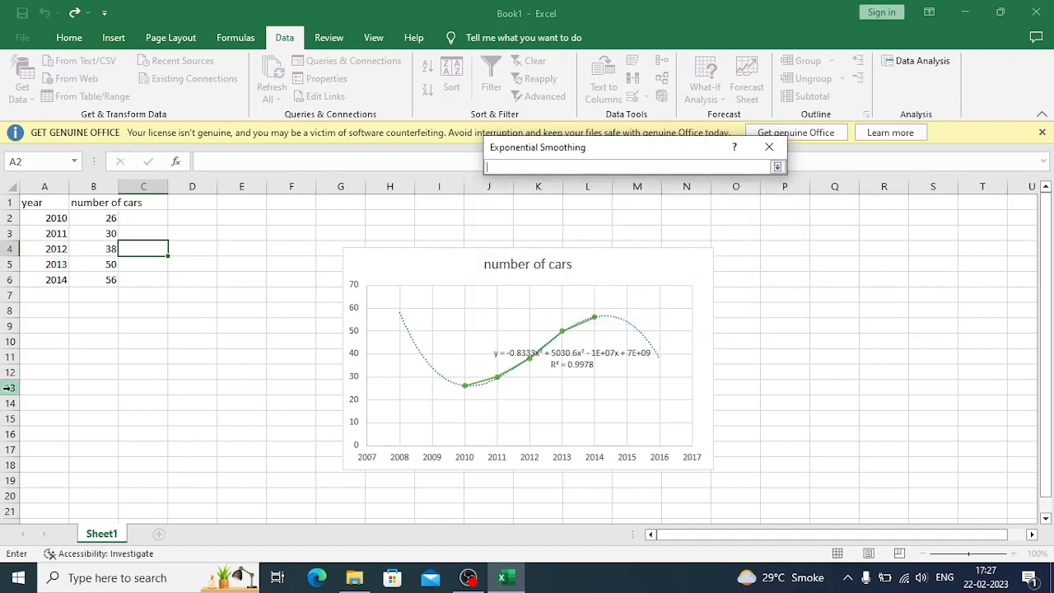
click(52, 361)
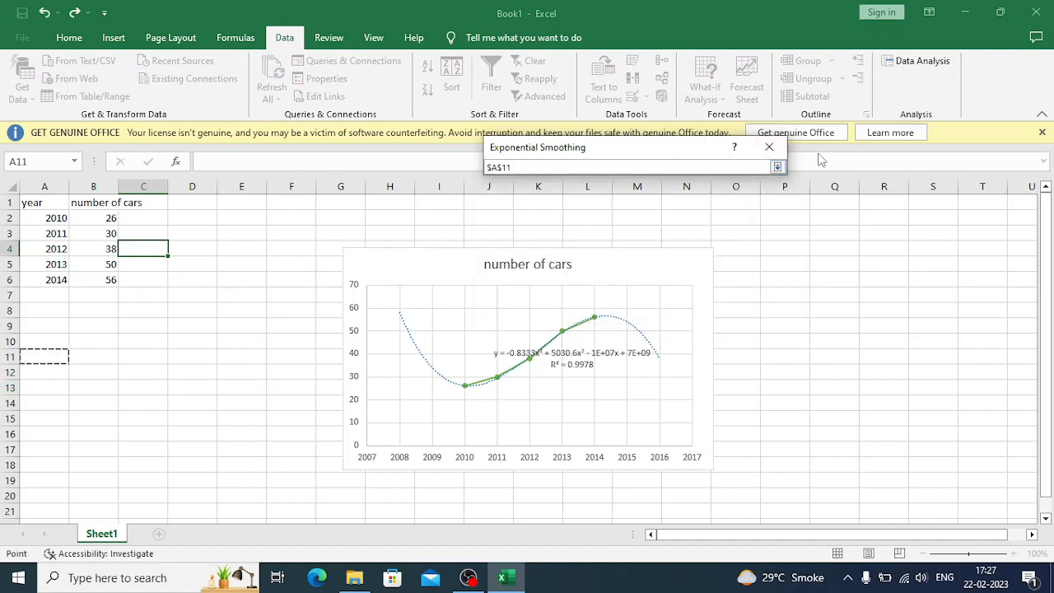
click(149, 202)
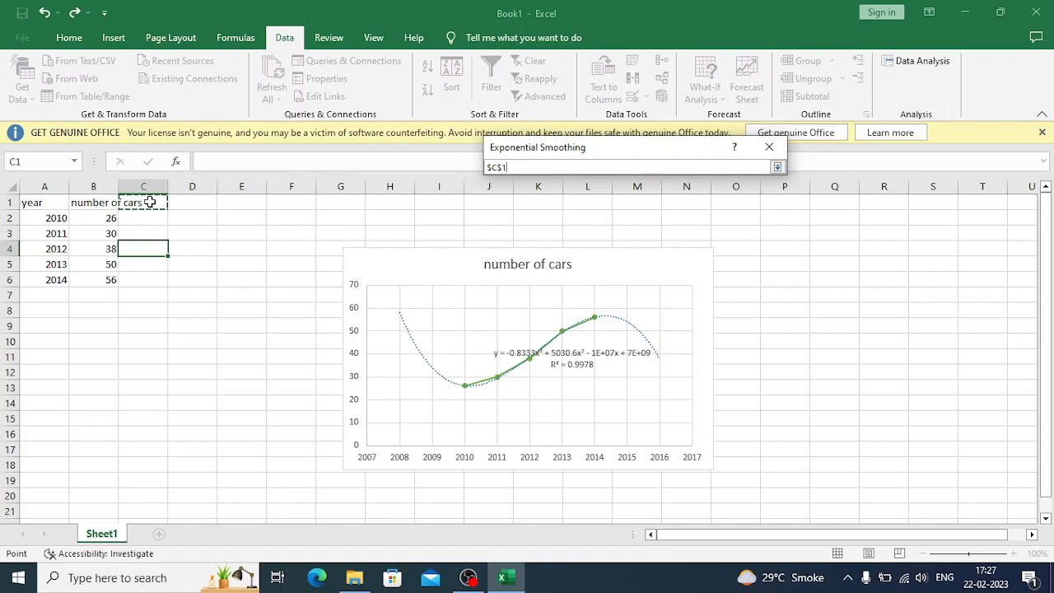
click(776, 168)
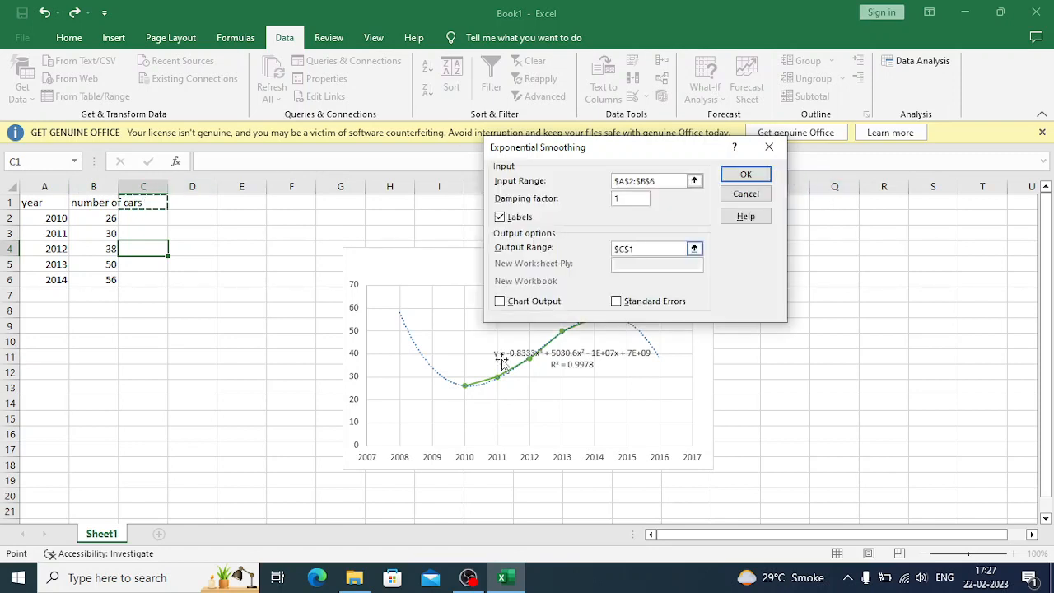
Enable chart output and try to run the exponential smoothing.
click(500, 302)
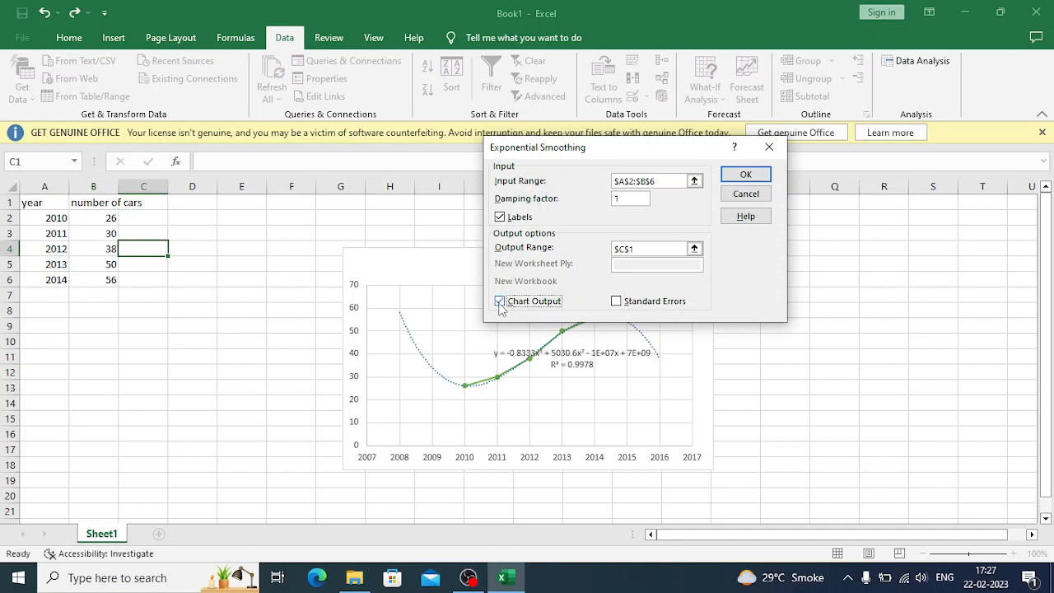
click(758, 179)
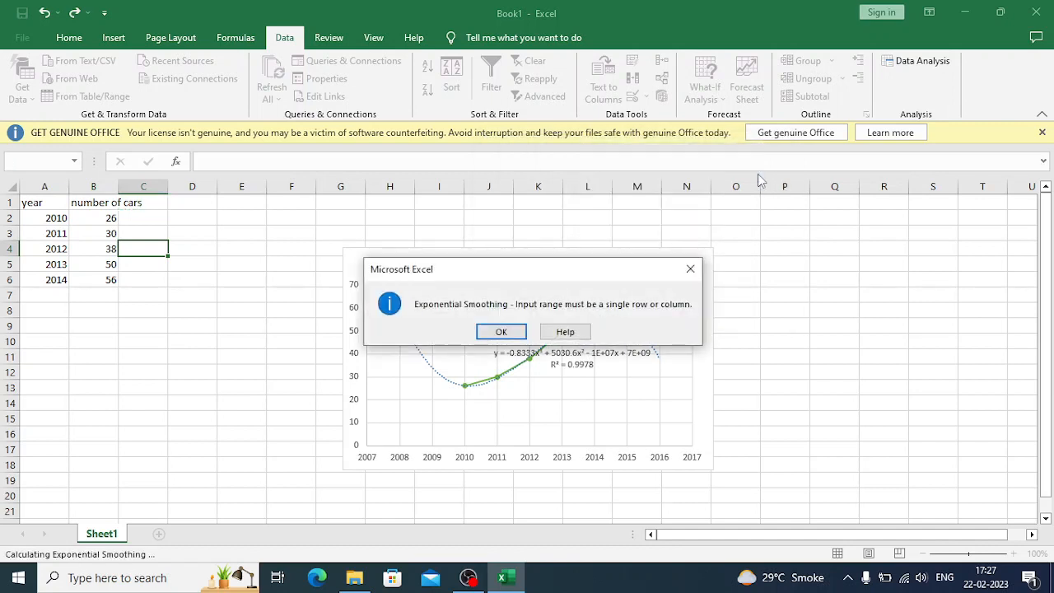
click(502, 331)
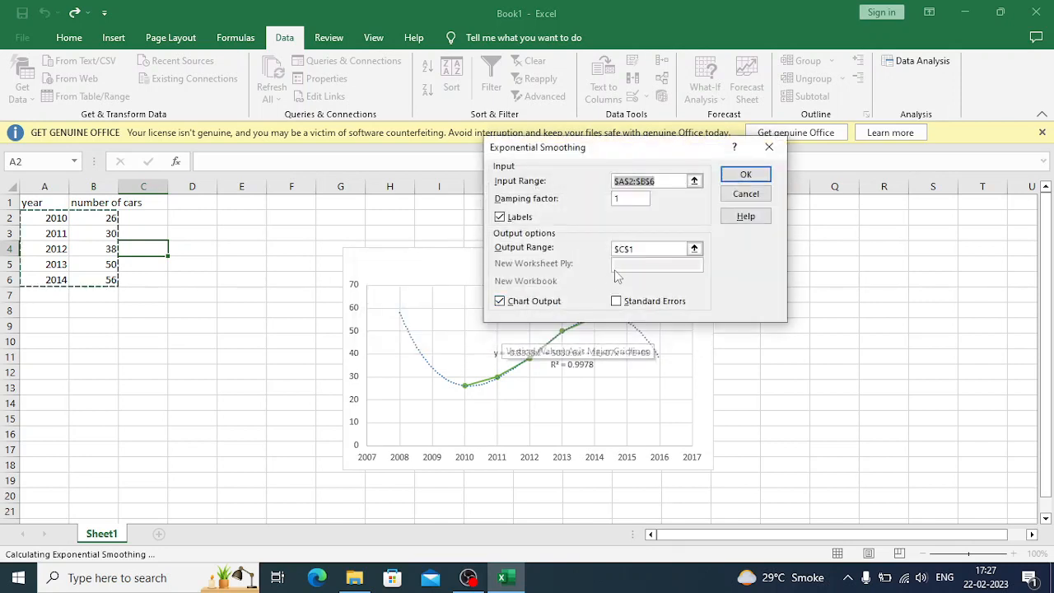
Change the smoothing's input range to the car counts in B2:B6 and run the analysis.
click(695, 181)
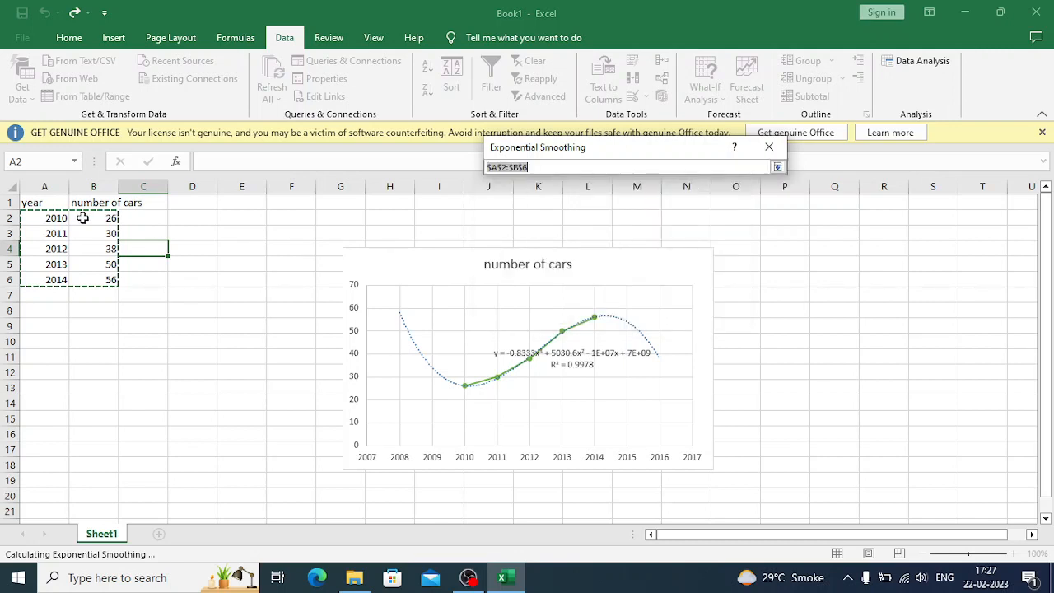
drag(98, 217, 99, 280)
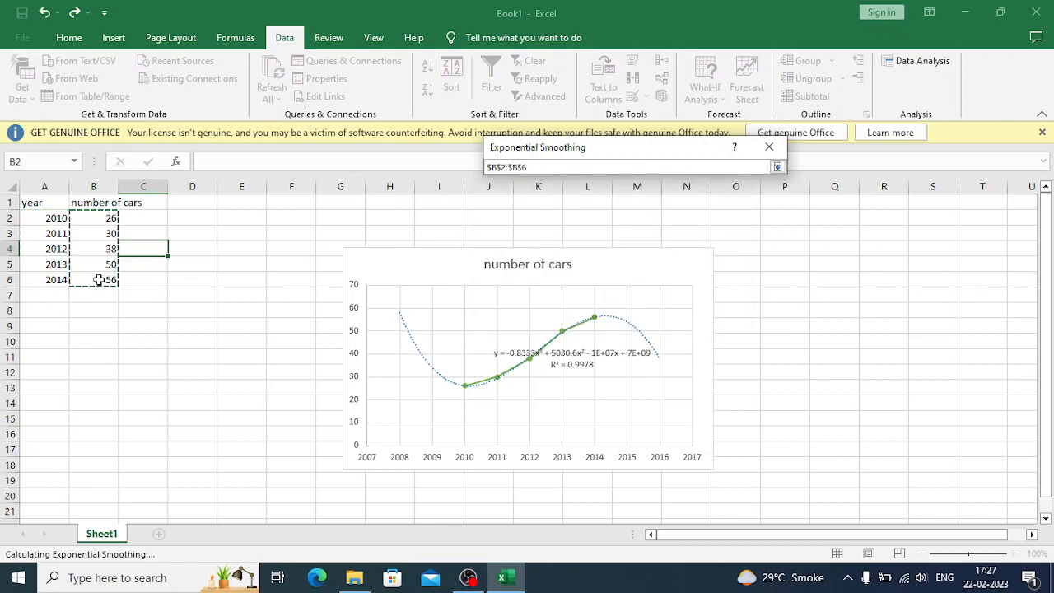
click(99, 280)
drag(93, 217, 104, 278)
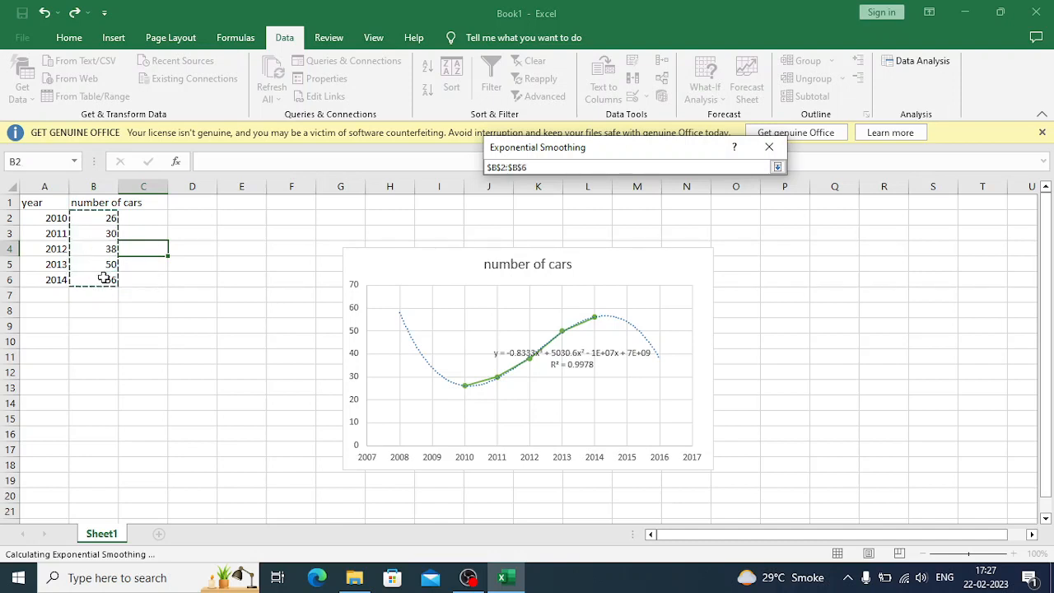
click(777, 167)
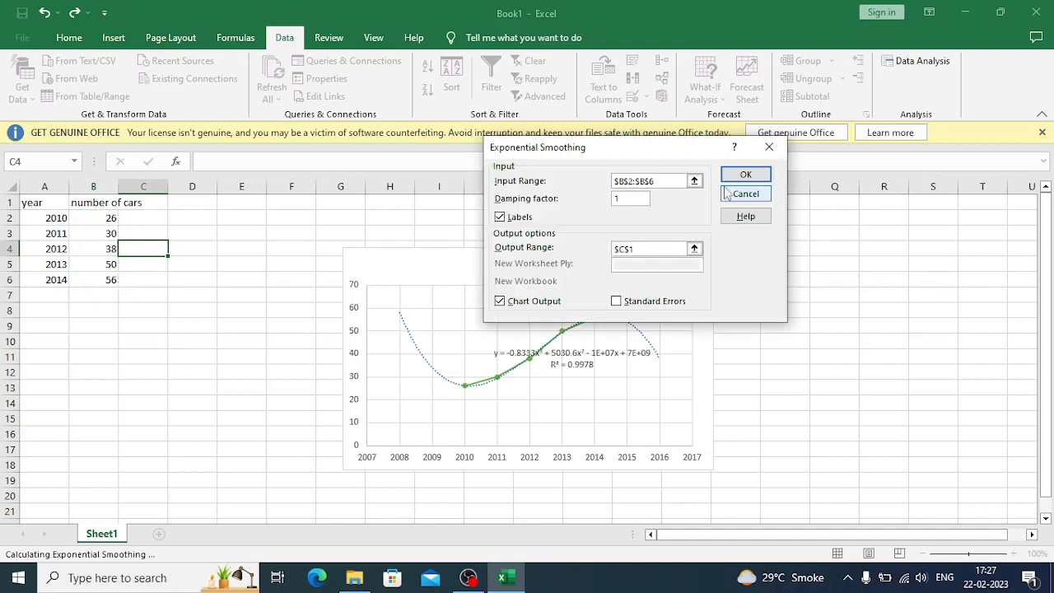
click(746, 175)
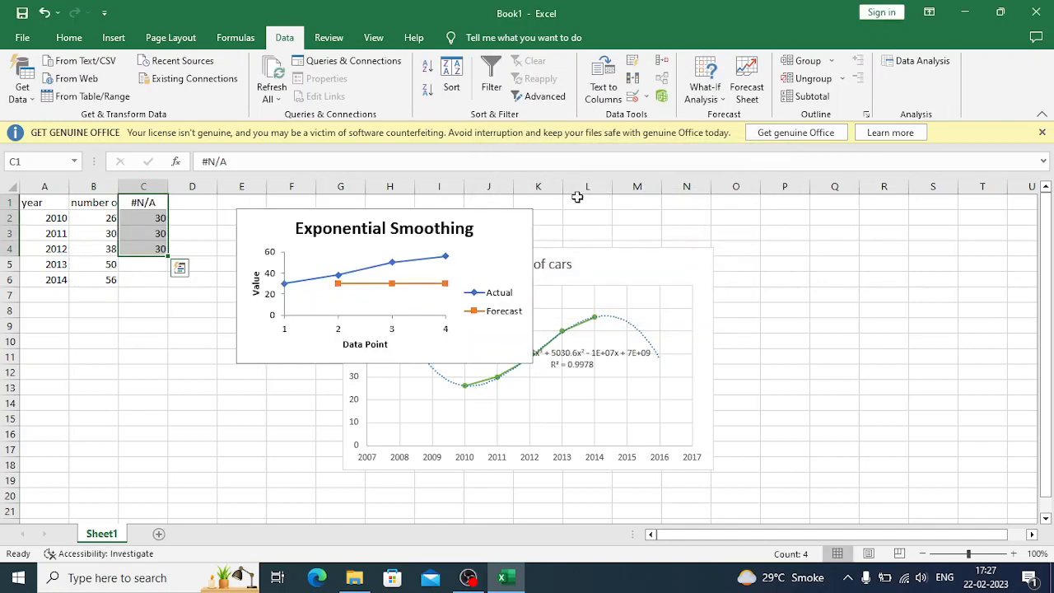
Move the Exponential Smoothing chart away from the data toward columns J to P, enlarge it, and select its Forecast series.
drag(512, 223, 744, 236)
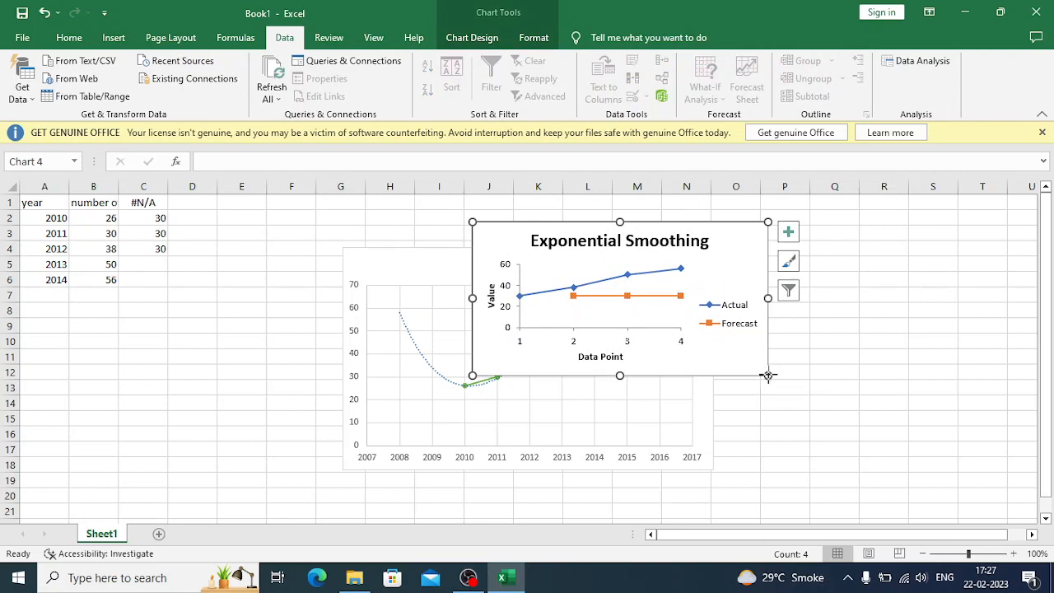
drag(768, 376, 861, 398)
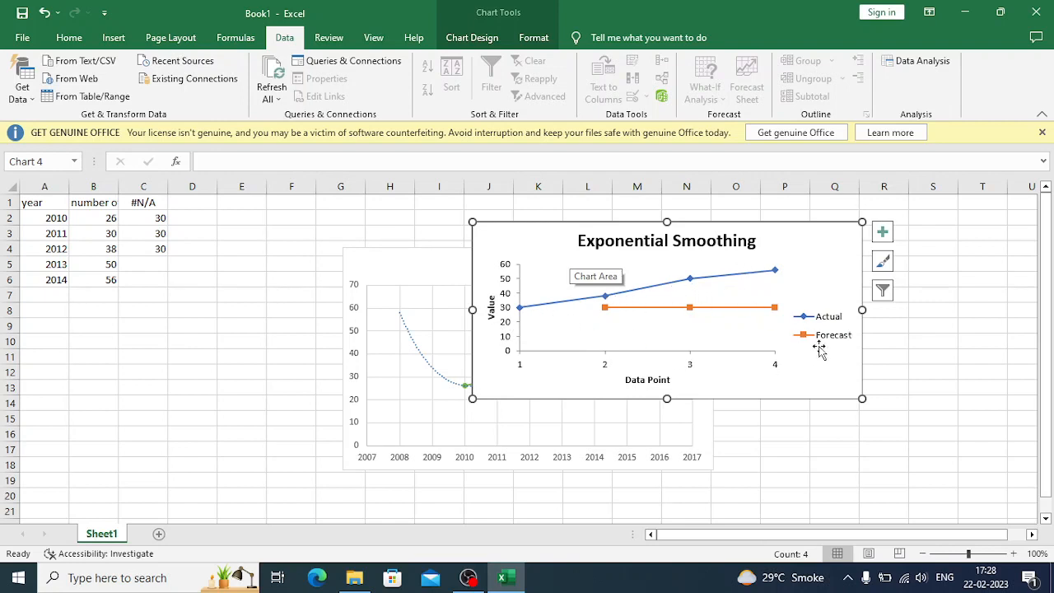
mouse_move(607, 313)
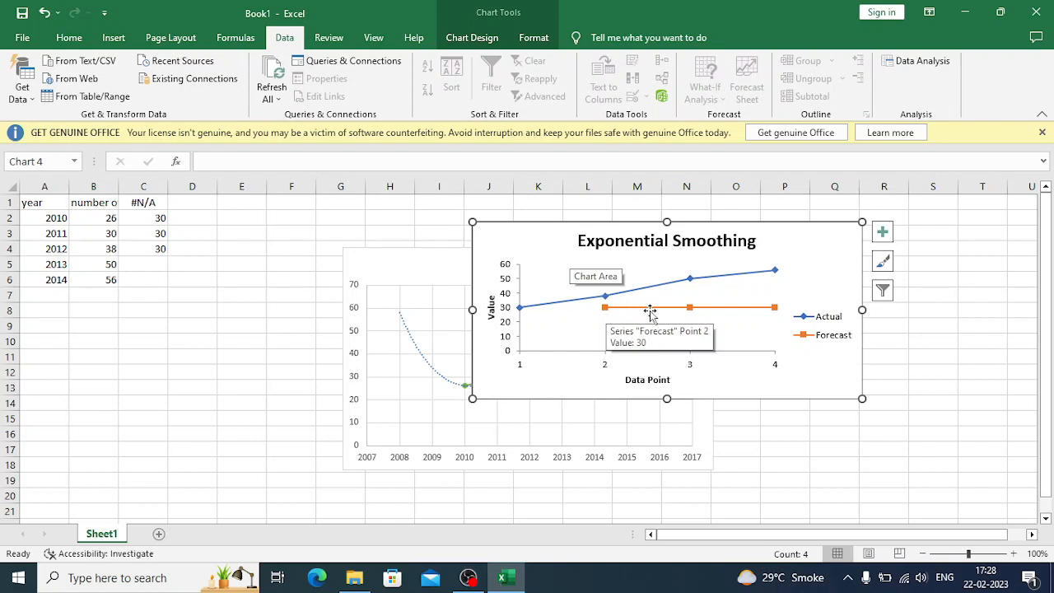
click(775, 309)
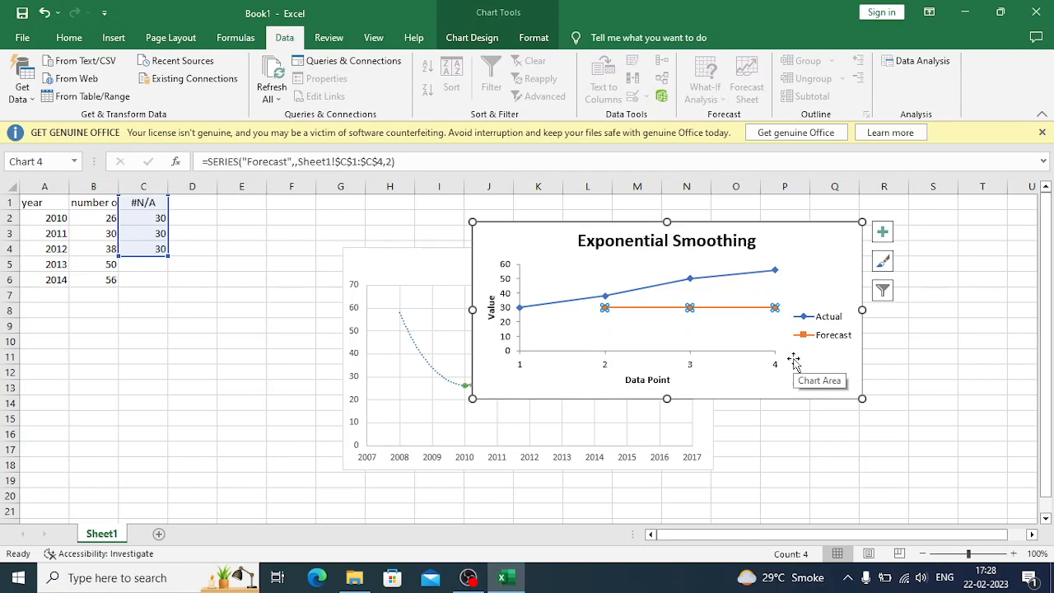
click(468, 577)
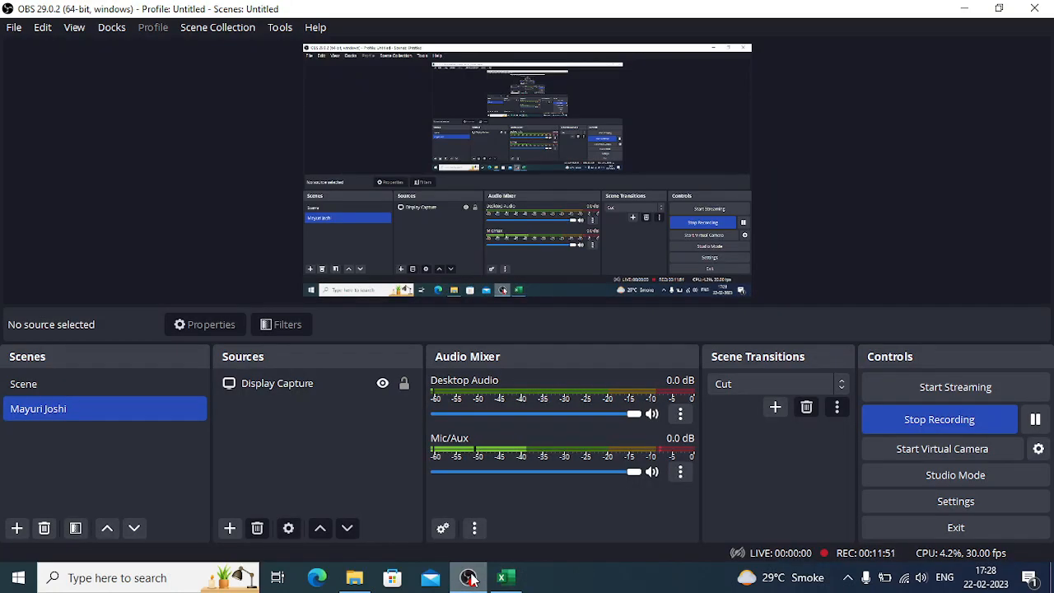